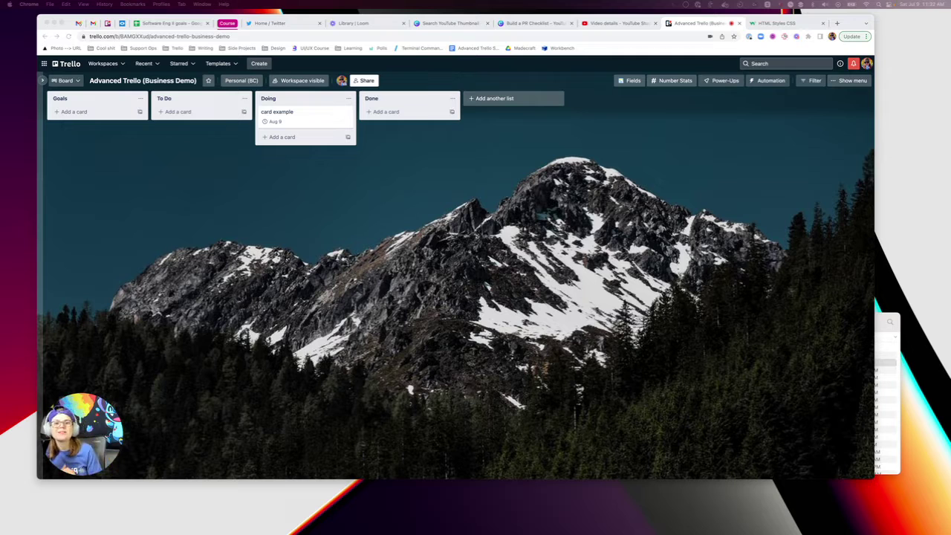
Open the "card example" card in the Doing list and look at its date settings without changing them.
click(296, 123)
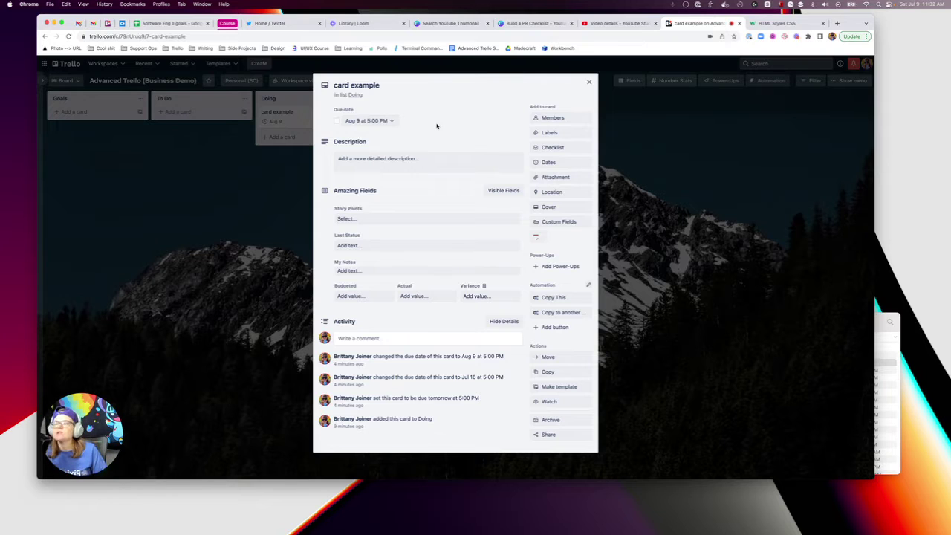
click(547, 163)
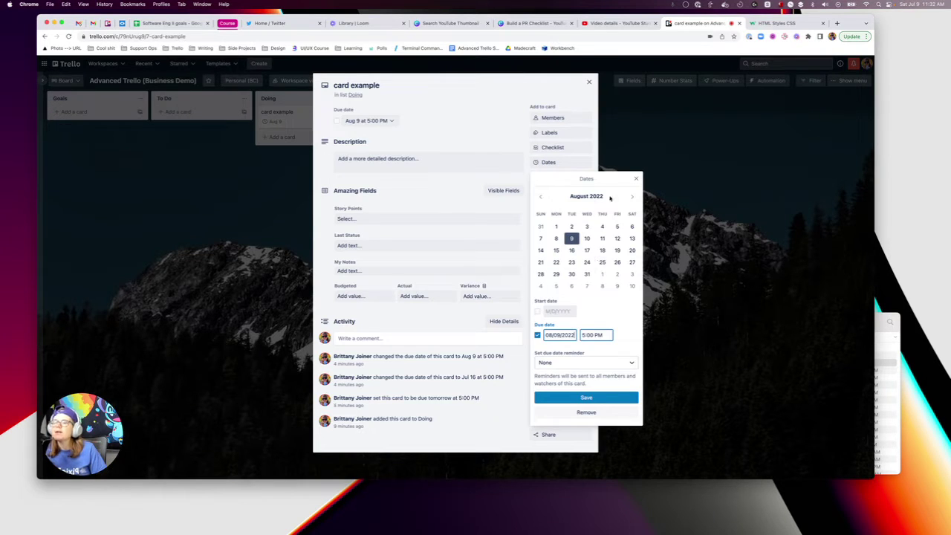
click(636, 180)
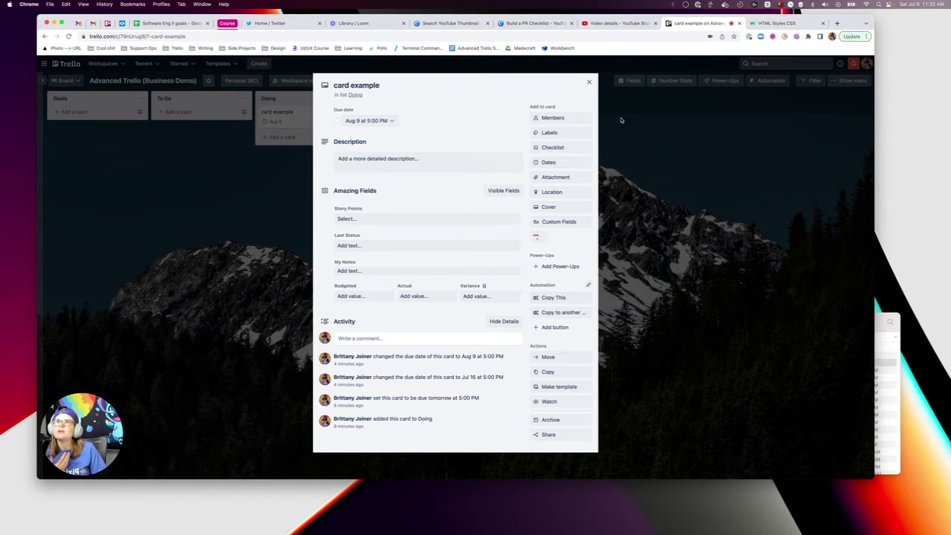
click(588, 82)
click(766, 81)
click(537, 157)
click(288, 114)
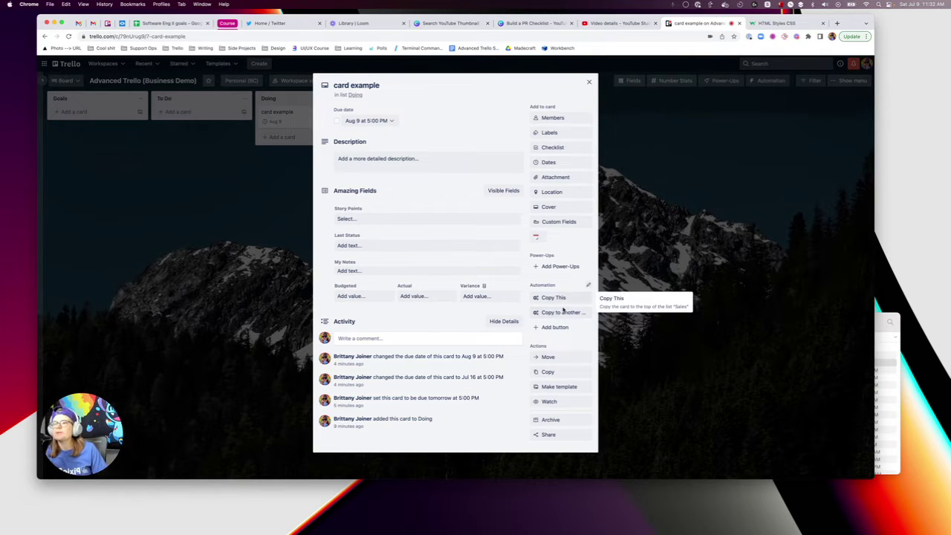
click(501, 217)
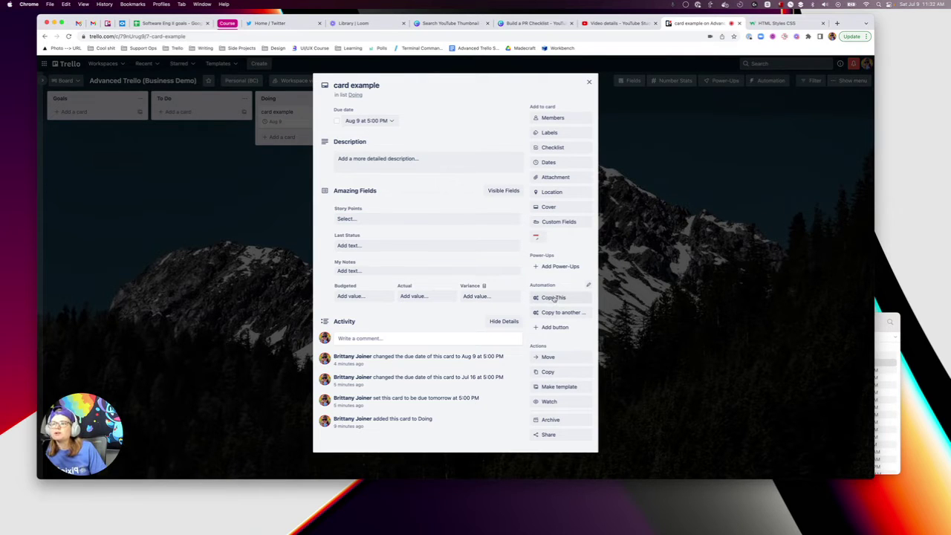
click(457, 240)
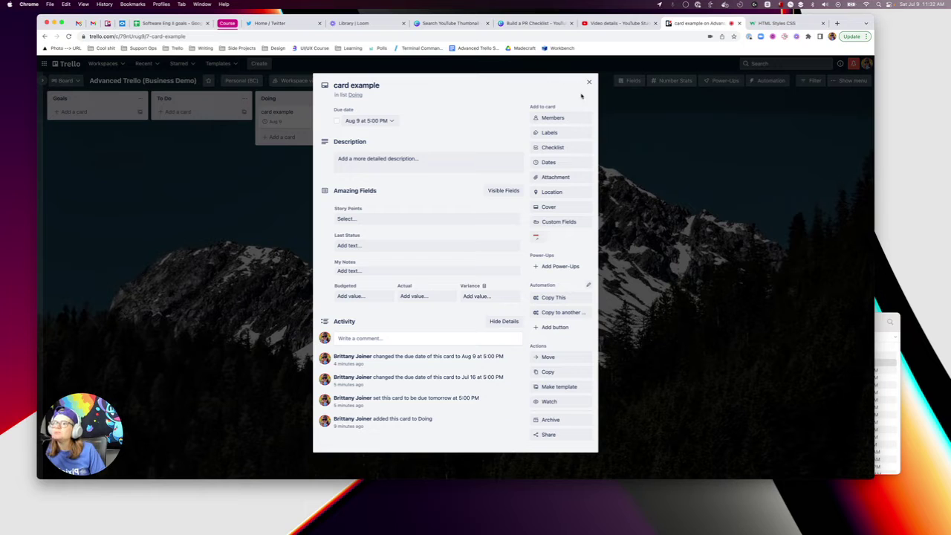
Change the "card example" card's due date to next week at 5pm with the custom due date action.
click(535, 238)
click(414, 111)
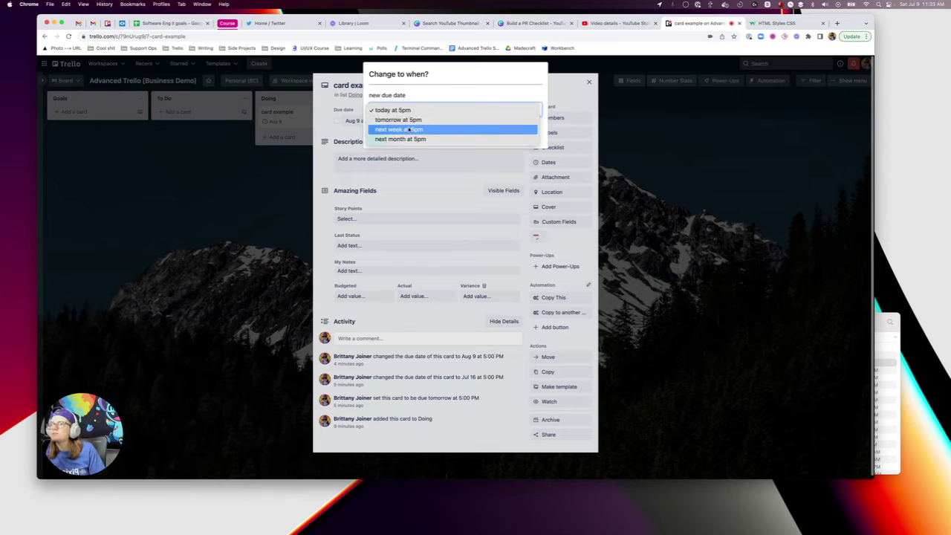
click(400, 130)
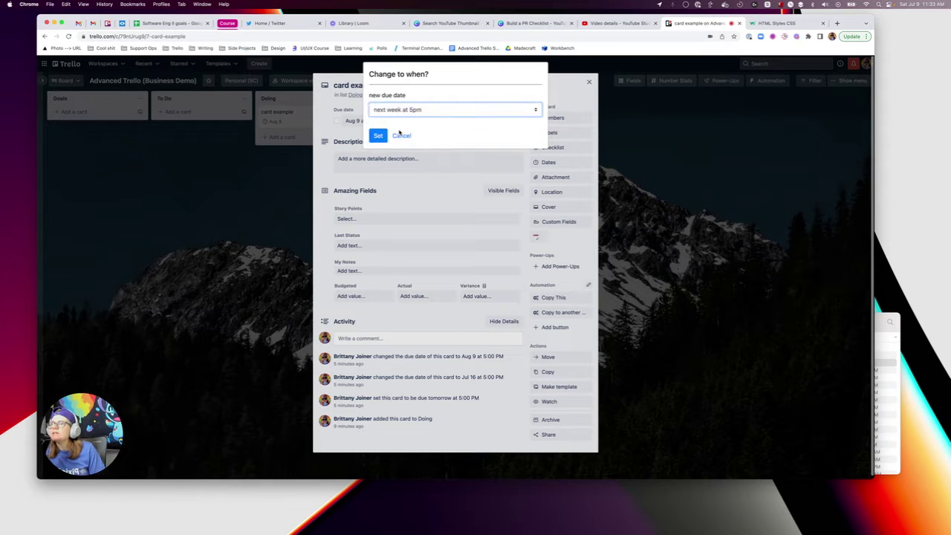
click(378, 135)
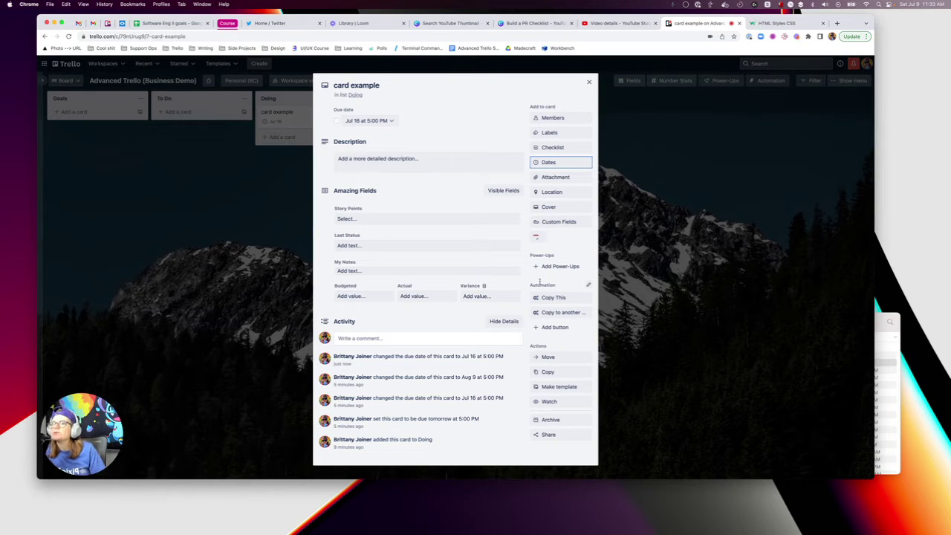
Run the custom due date action again and set the due date to tomorrow at 5pm.
click(535, 236)
click(427, 109)
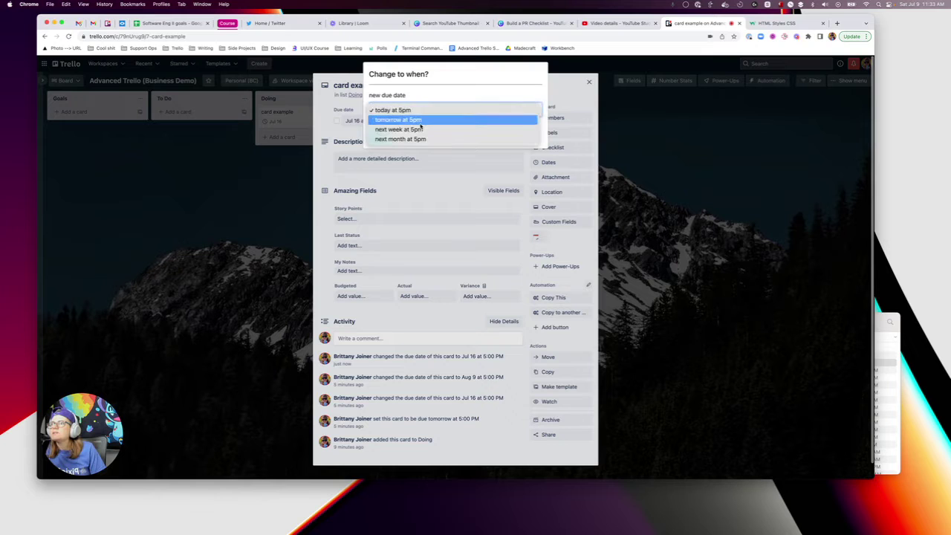
click(420, 123)
click(380, 135)
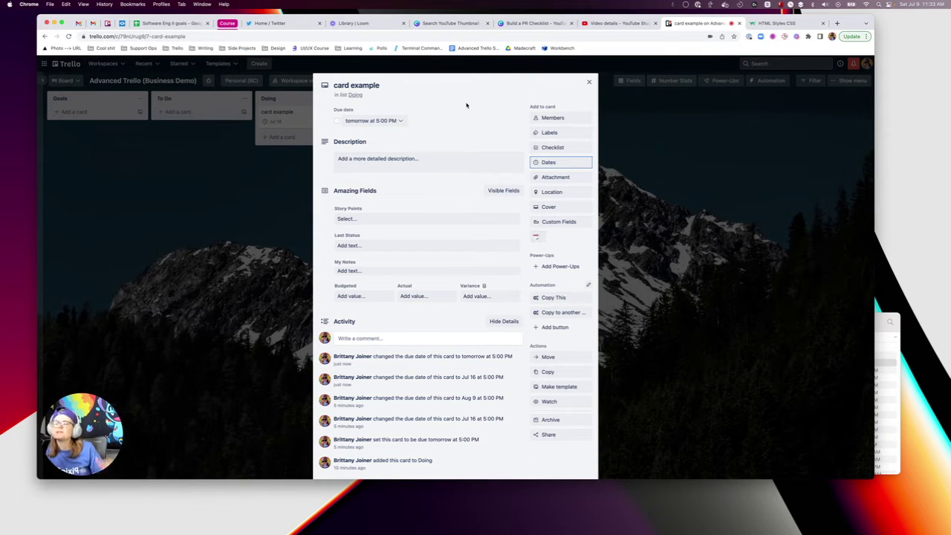
Set the "card example" card's due date to today at 5pm with the custom due date action.
click(536, 236)
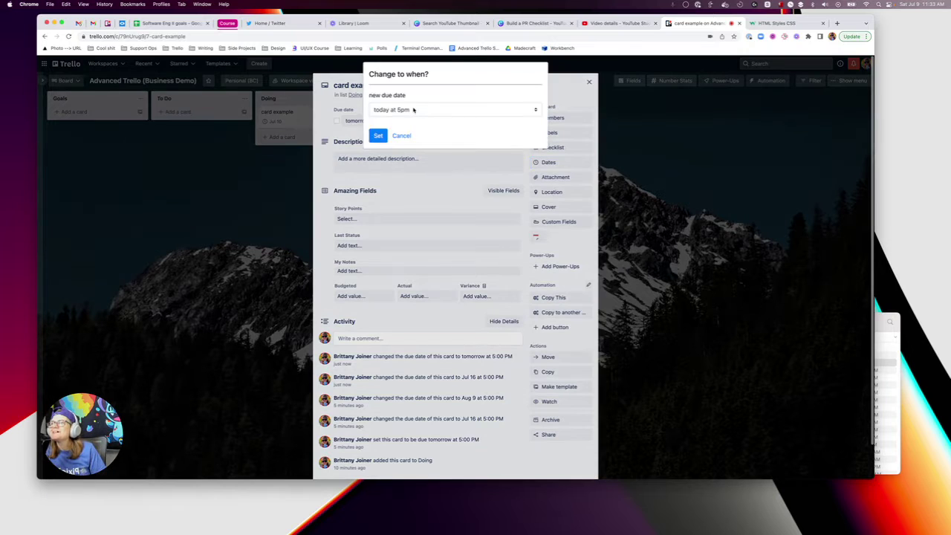
click(413, 110)
click(394, 110)
click(381, 135)
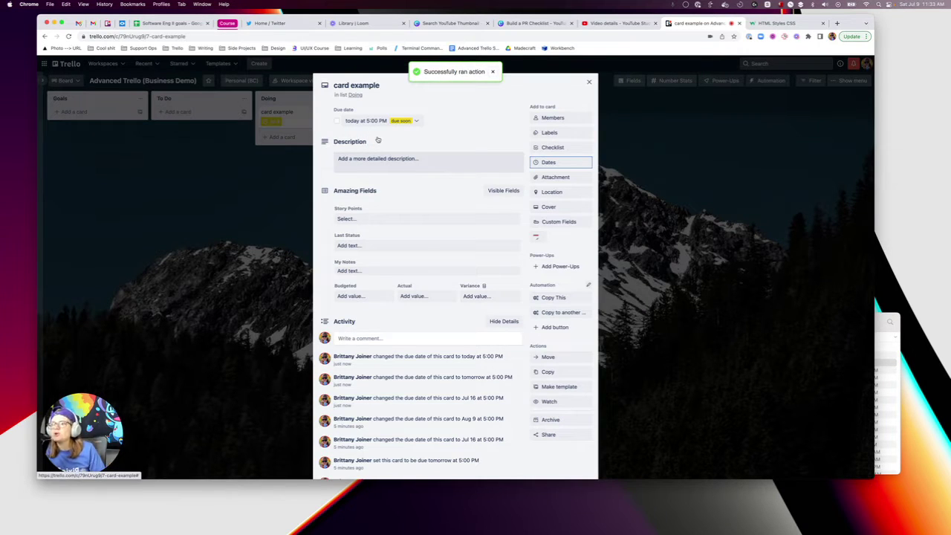
Examine the card's activity history, custom fields and existing automation buttons.
scroll(556, 298, down, 1)
scroll(556, 298, up, 1)
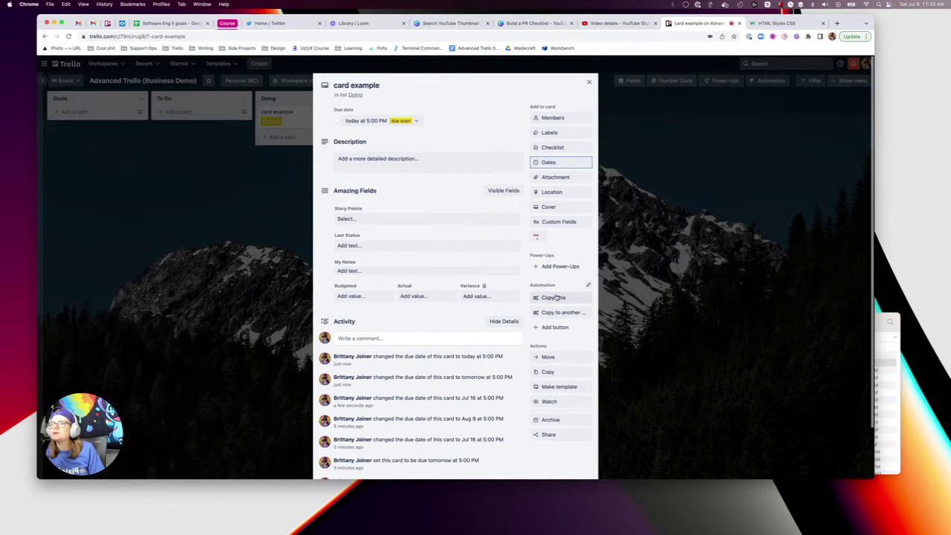
scroll(553, 357, down, 1)
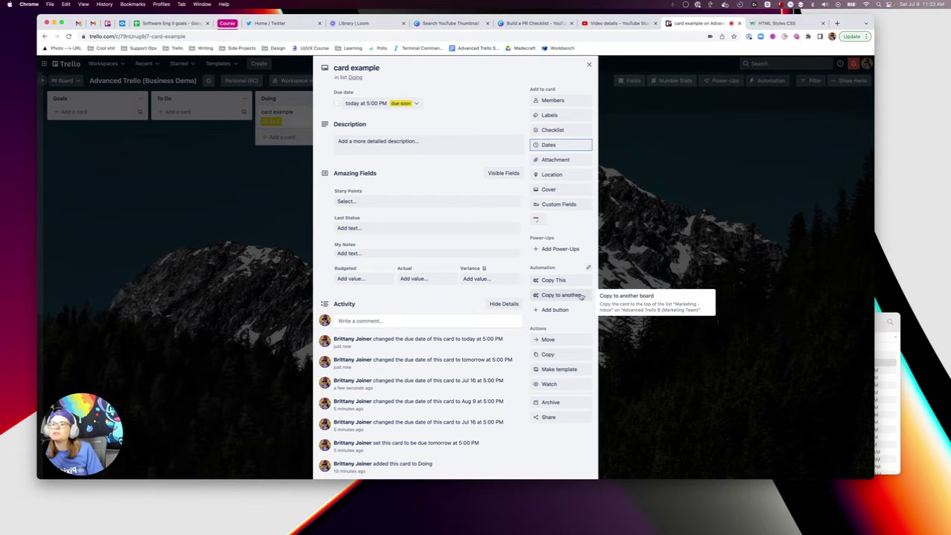
scroll(471, 246, up, 1)
click(471, 247)
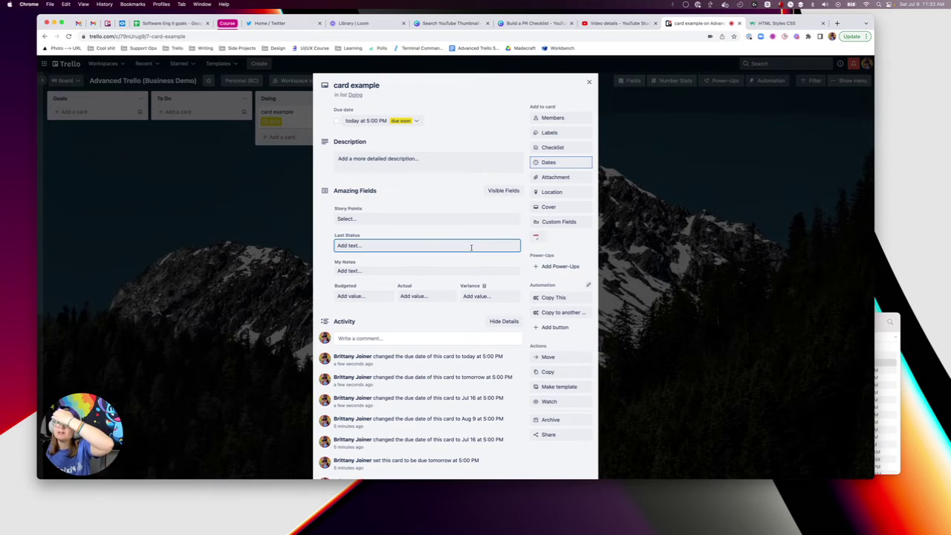
key(Escape)
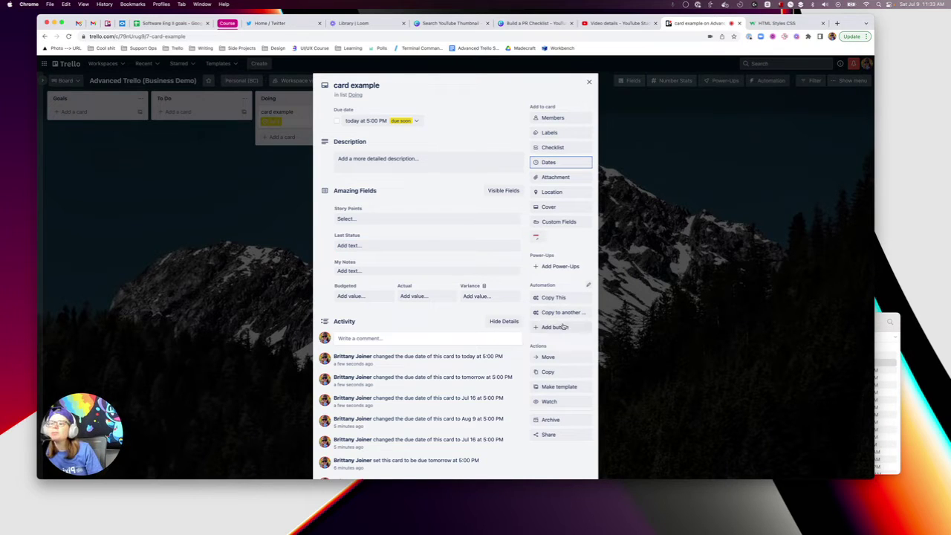
scroll(475, 220, down, 1)
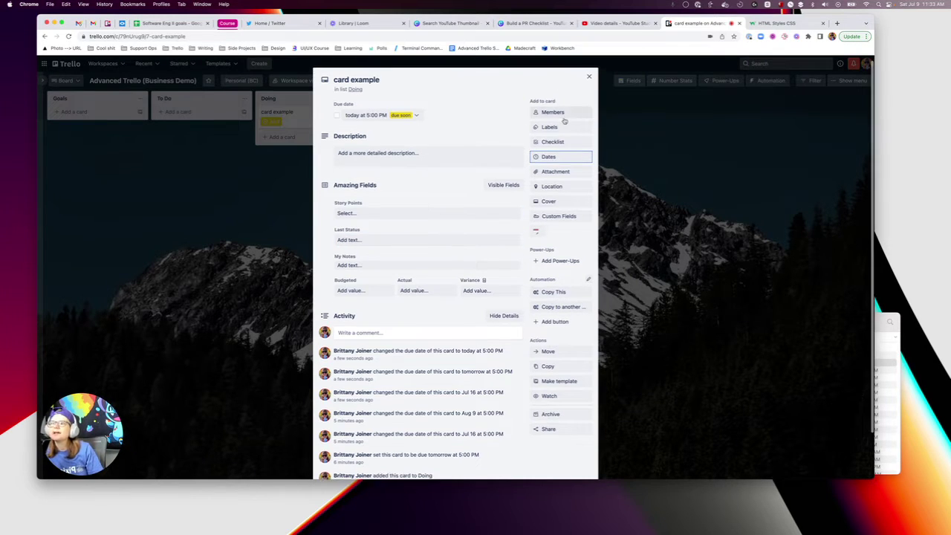
scroll(481, 217, up, 1)
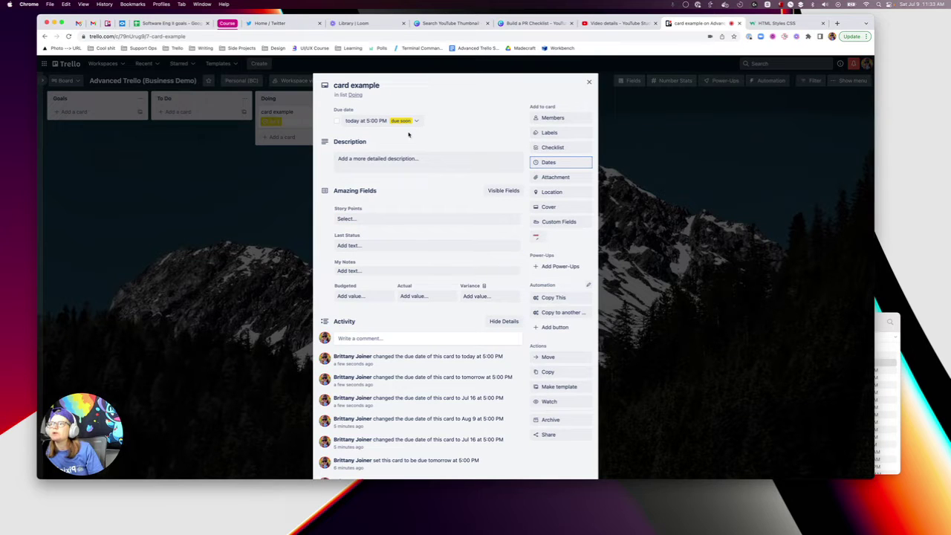
click(535, 237)
click(383, 110)
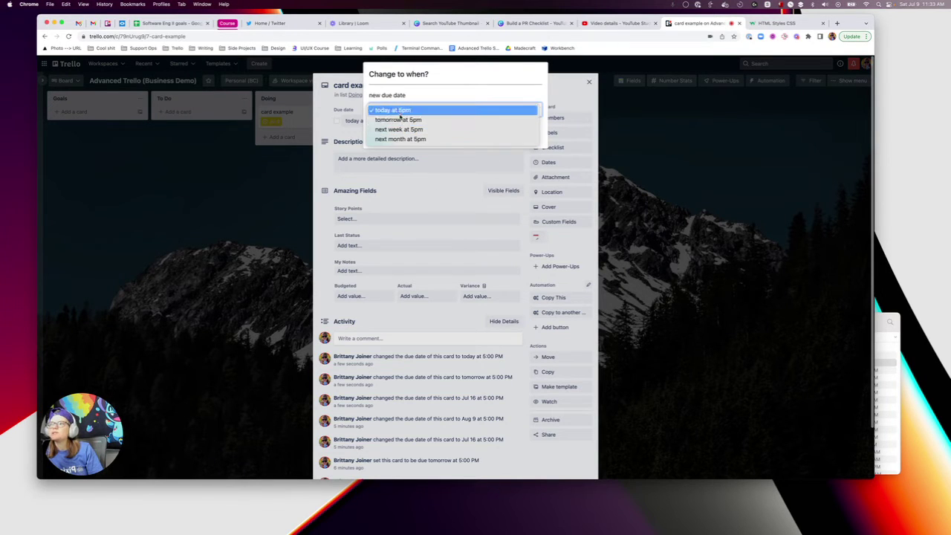
click(402, 111)
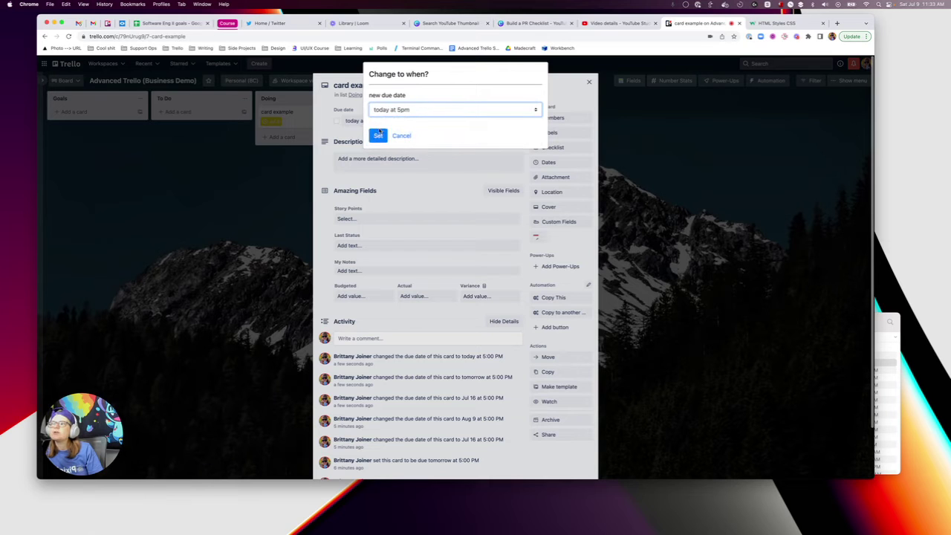
click(402, 135)
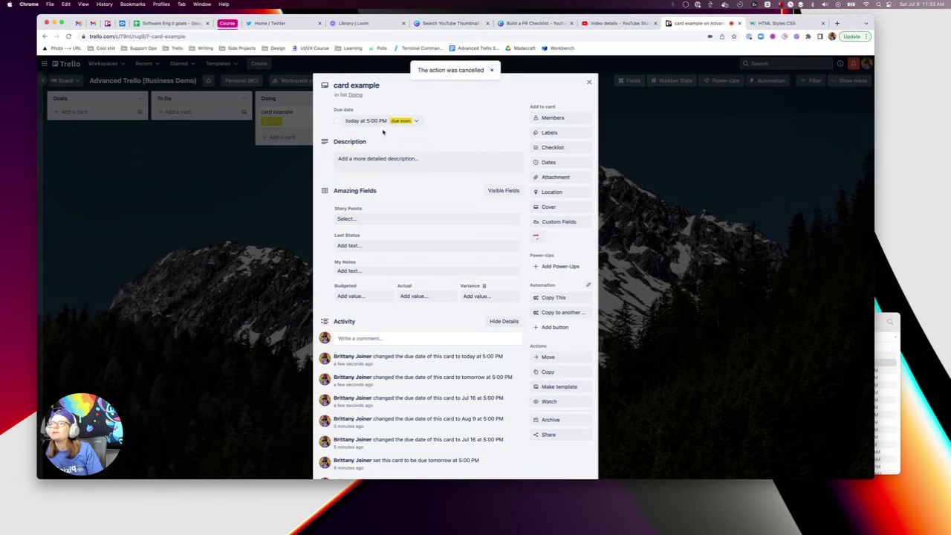
click(492, 72)
Leave the open card and add a card titled "new task" to the Doing list.
click(312, 136)
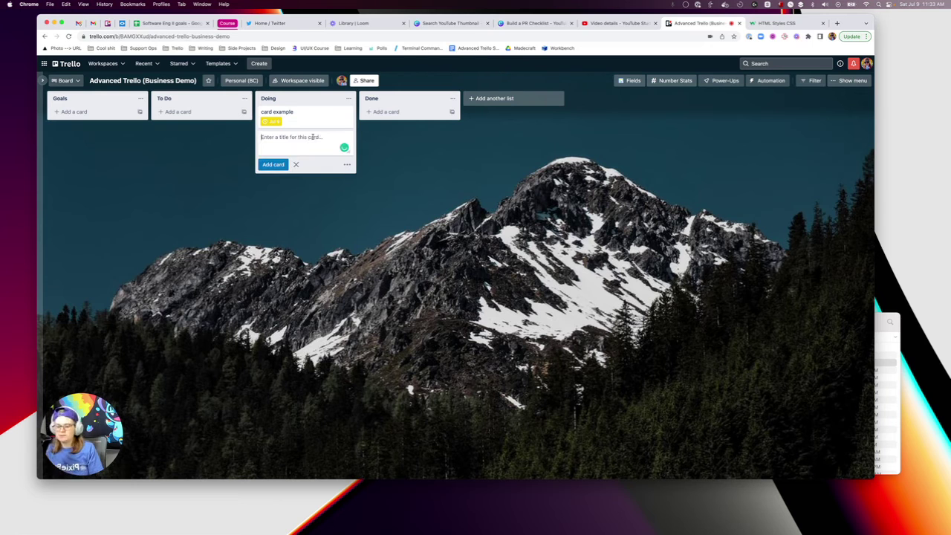
text(new task)
key(Return)
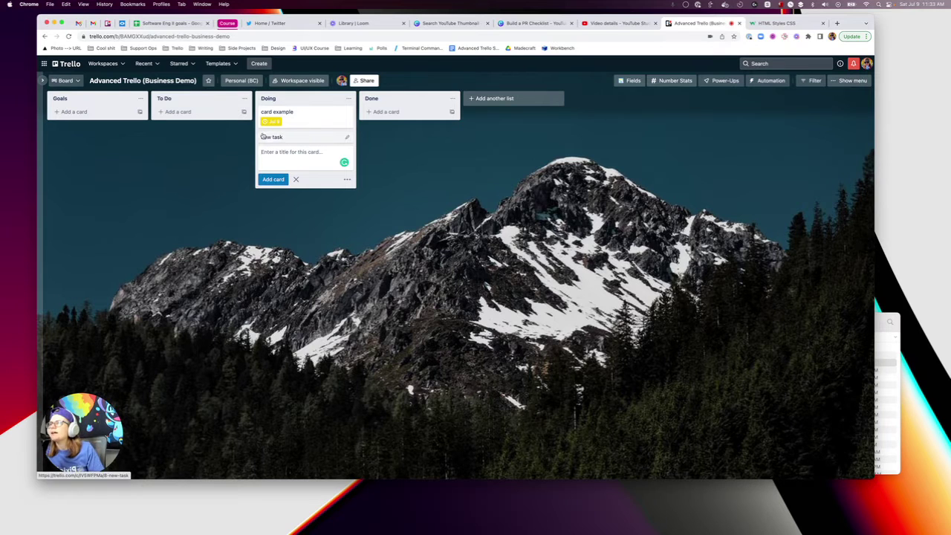
Open the "new task" card and set its due date to today at 5pm with the custom due date action.
click(274, 137)
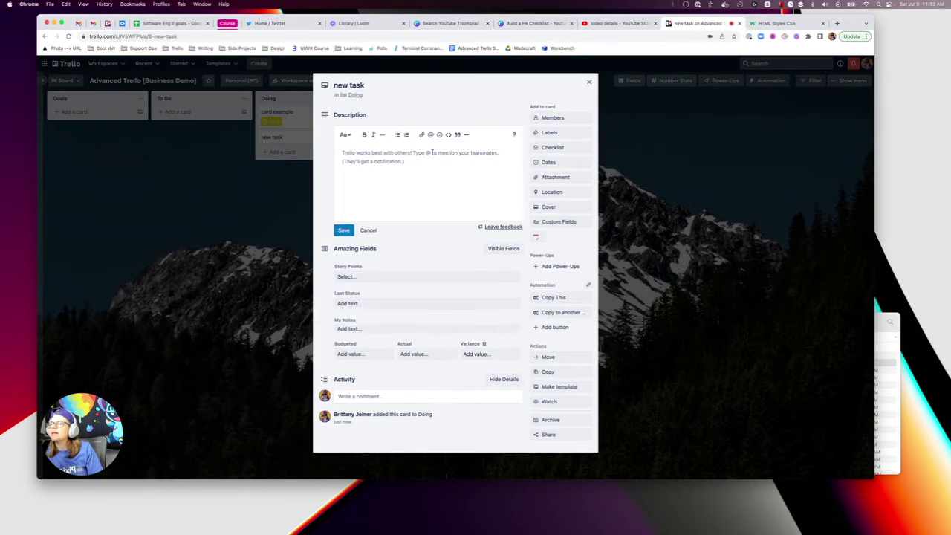
click(536, 236)
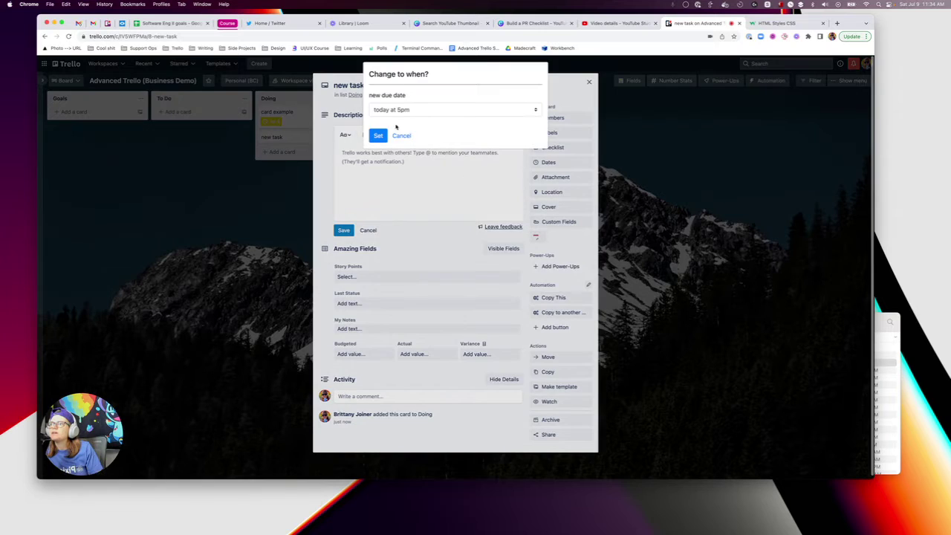
click(376, 134)
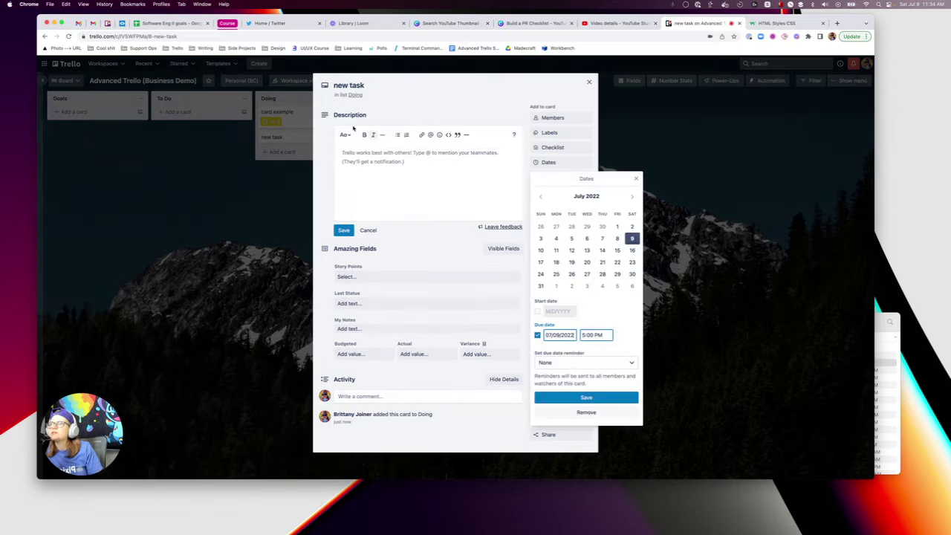
Look at the "new task" card's date settings and close the card without changing them.
click(542, 163)
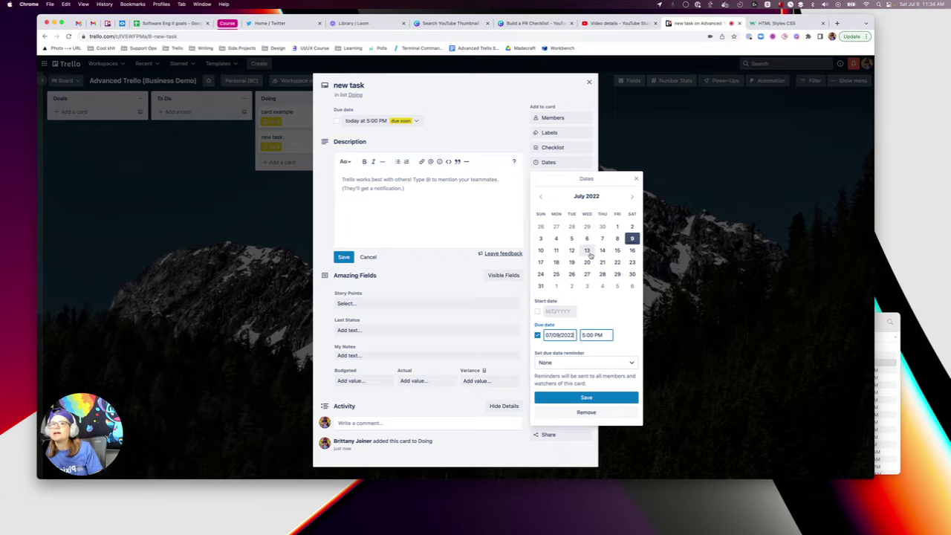
click(636, 179)
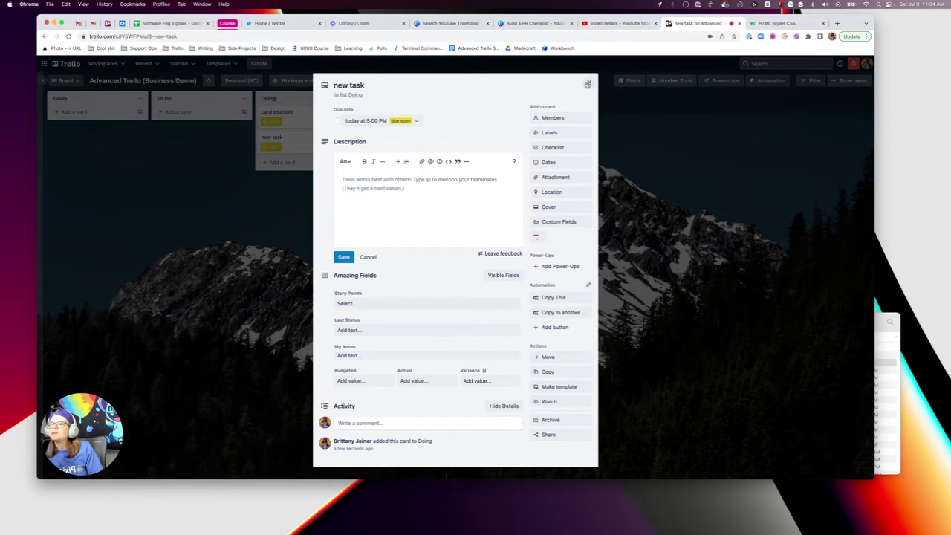
click(216, 212)
right_click(216, 212)
key(Escape)
click(616, 23)
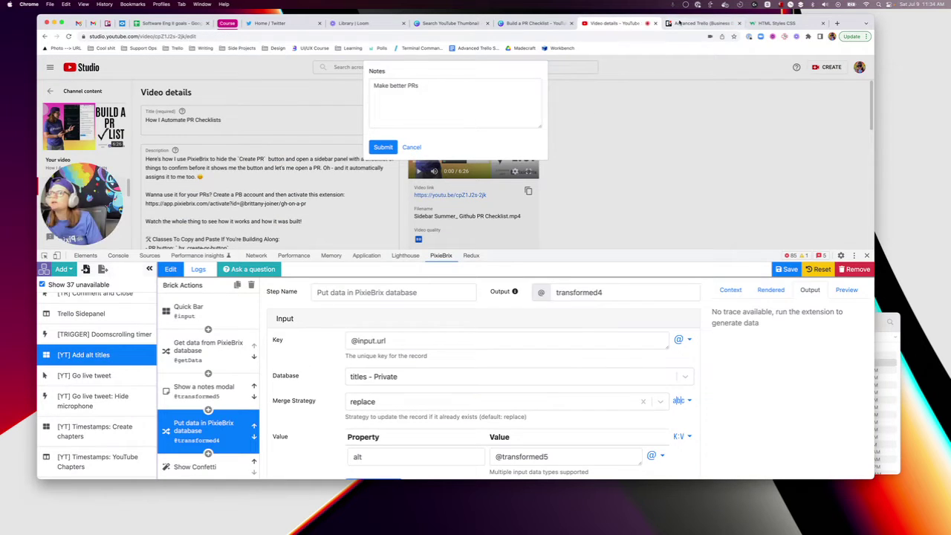
key(ctrl+Tab)
Open the browser's developer tools on the Trello board and display the PixieBrix page editor.
right_click(483, 180)
click(495, 318)
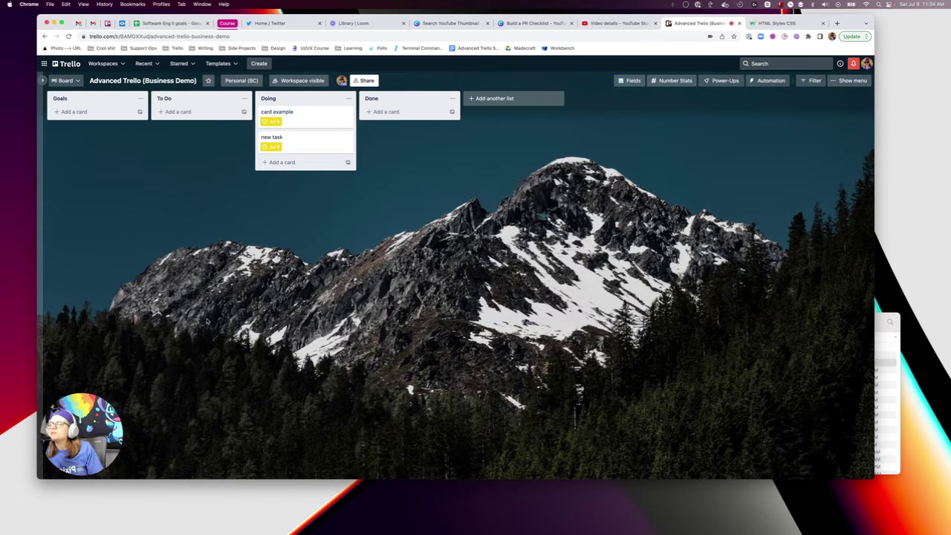
click(441, 322)
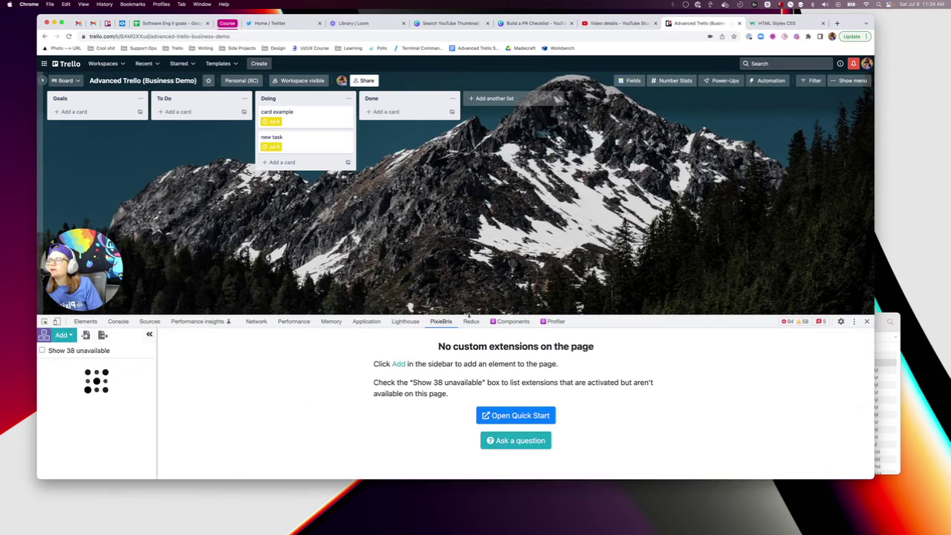
Enlarge the page editor, show the unavailable extensions too, and open the "[TR] Change due date" extension.
drag(440, 316, 111, 175)
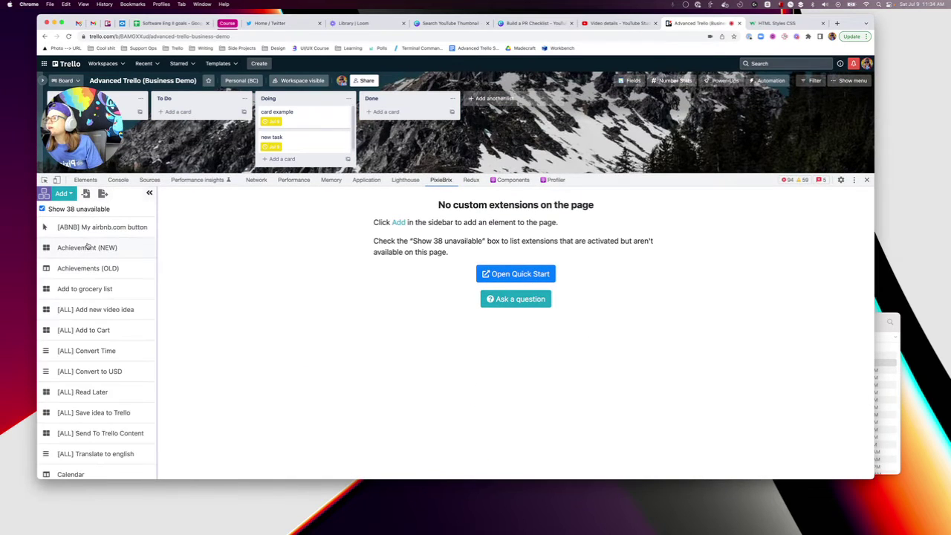
scroll(93, 325, down, 1)
scroll(94, 329, up, 1)
scroll(93, 329, down, 15)
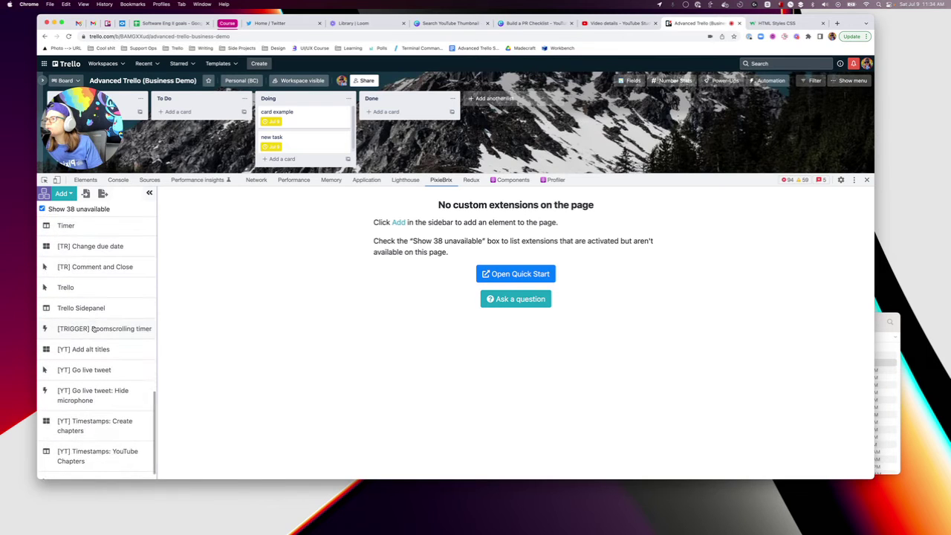
scroll(93, 329, down, 1)
scroll(102, 316, up, 10)
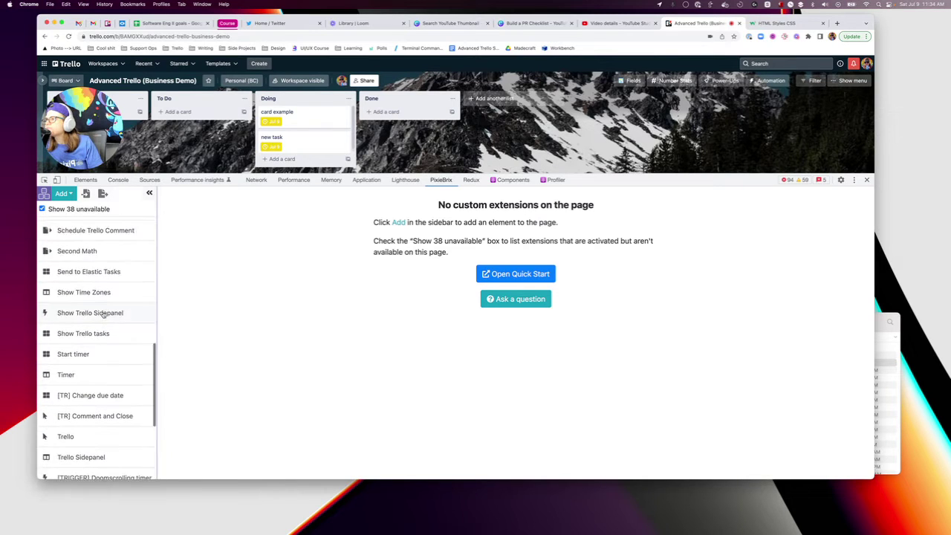
scroll(103, 314, down, 10)
scroll(104, 315, down, 1)
click(95, 299)
click(93, 278)
scroll(92, 332, down, 1)
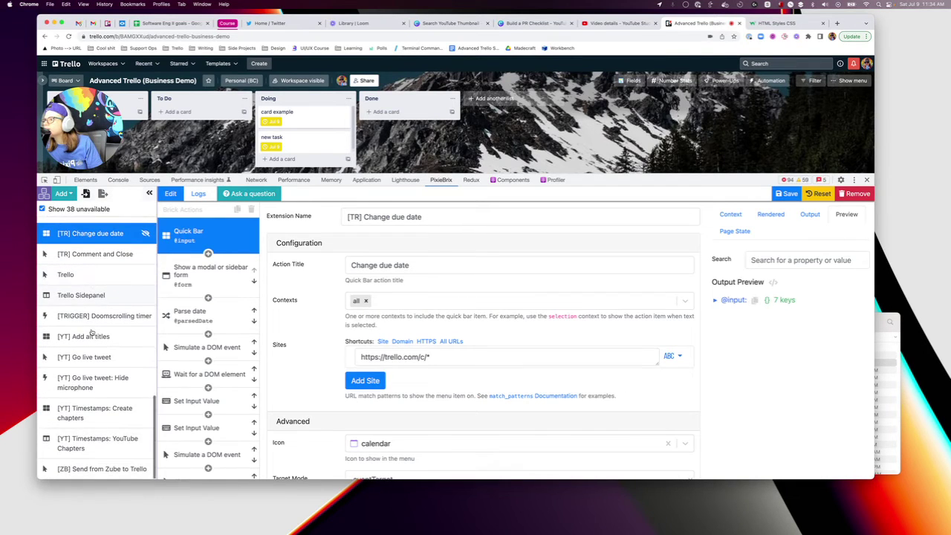
Open the "card example" card on the board and select the "Trello" extension in the page editor.
click(298, 116)
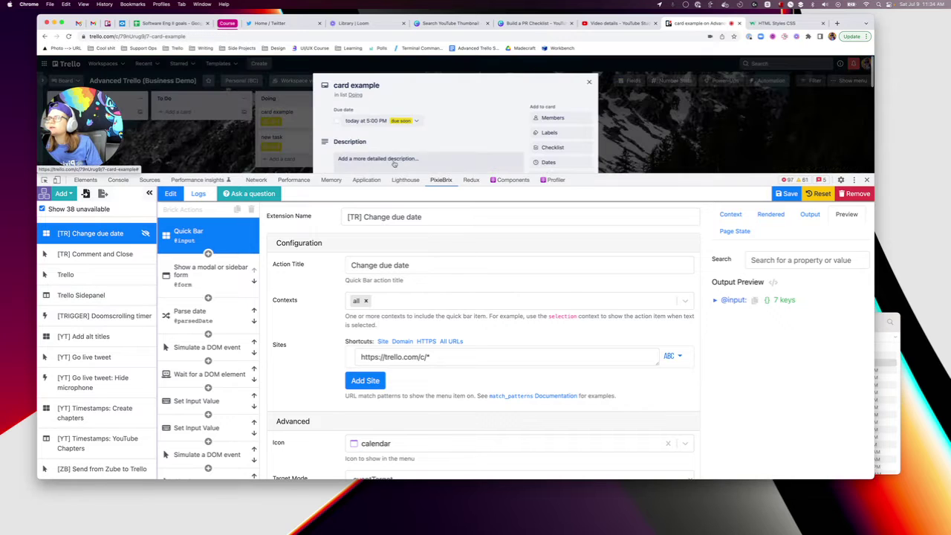
drag(416, 175, 385, 136)
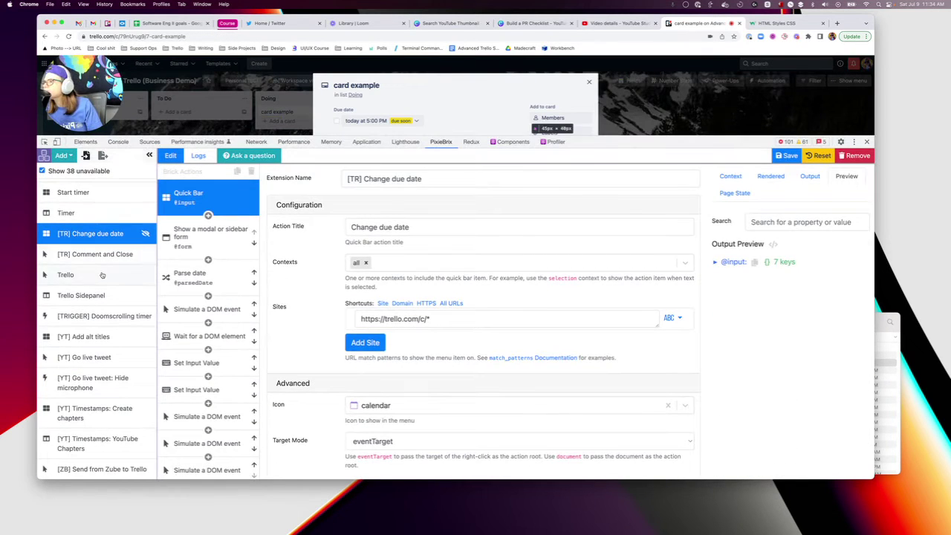
scroll(100, 271, up, 3)
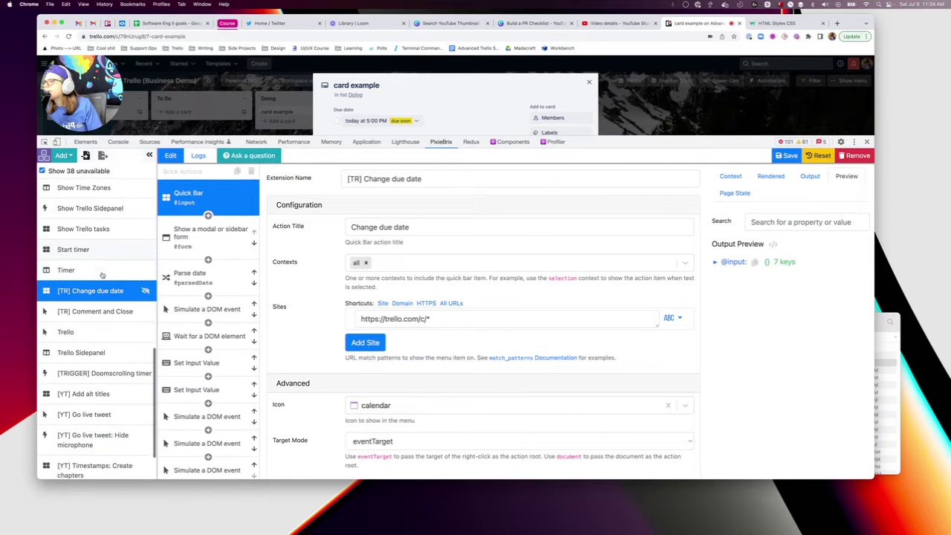
scroll(94, 282, up, 8)
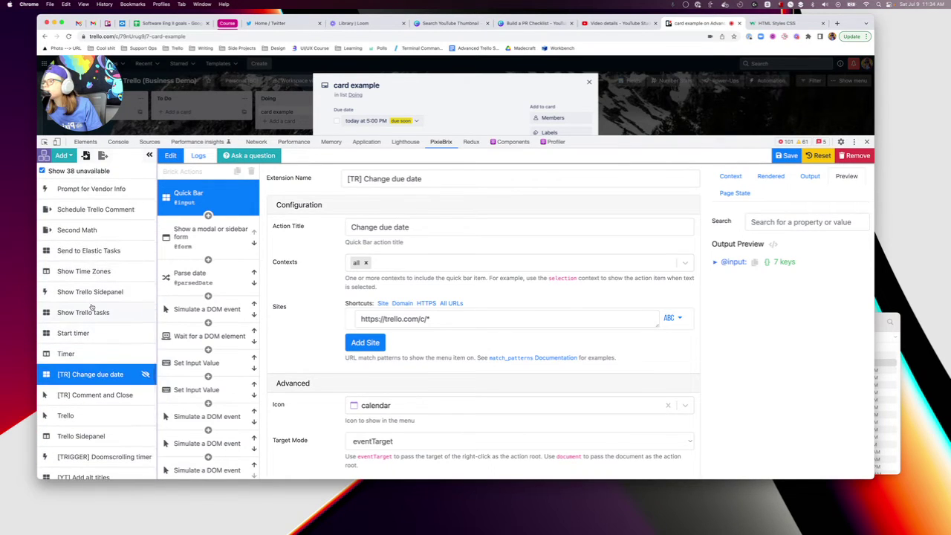
scroll(91, 306, up, 8)
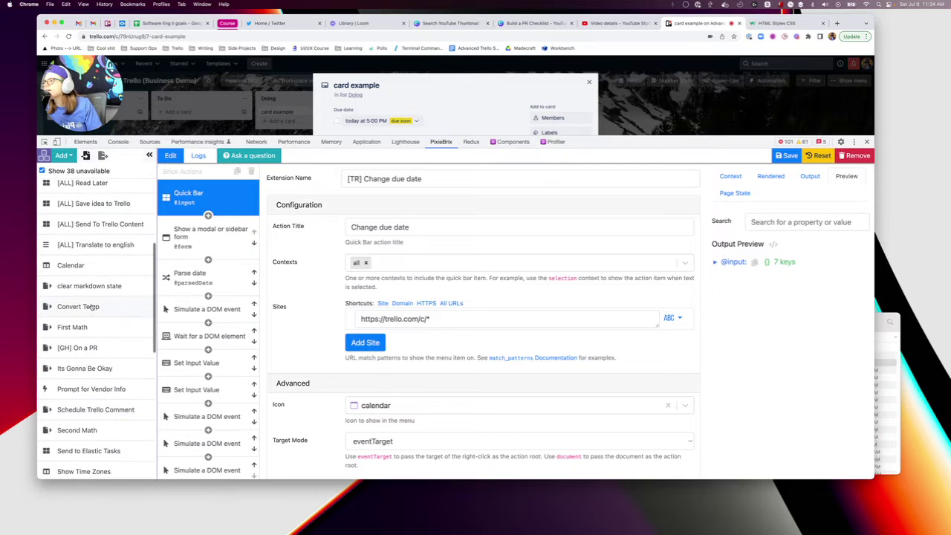
scroll(92, 306, up, 5)
scroll(92, 306, down, 15)
scroll(91, 306, down, 8)
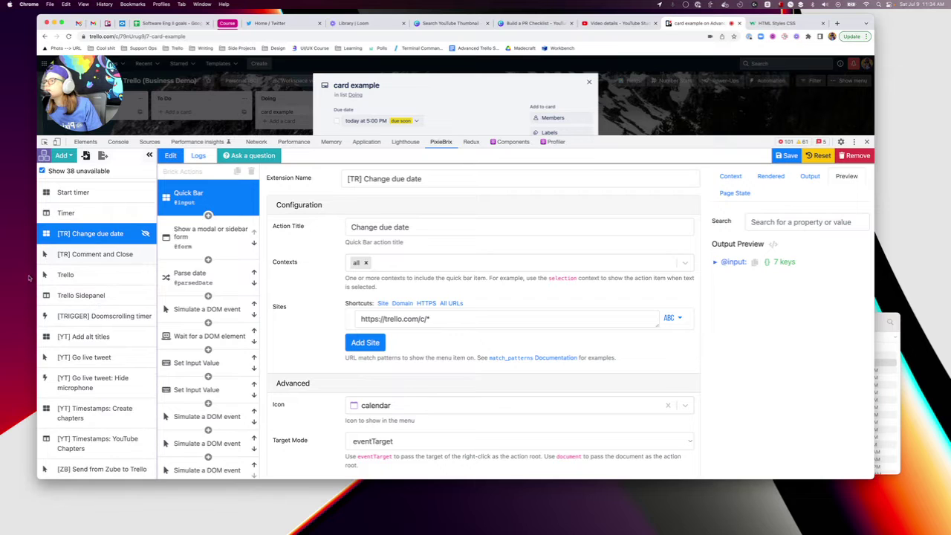
click(92, 279)
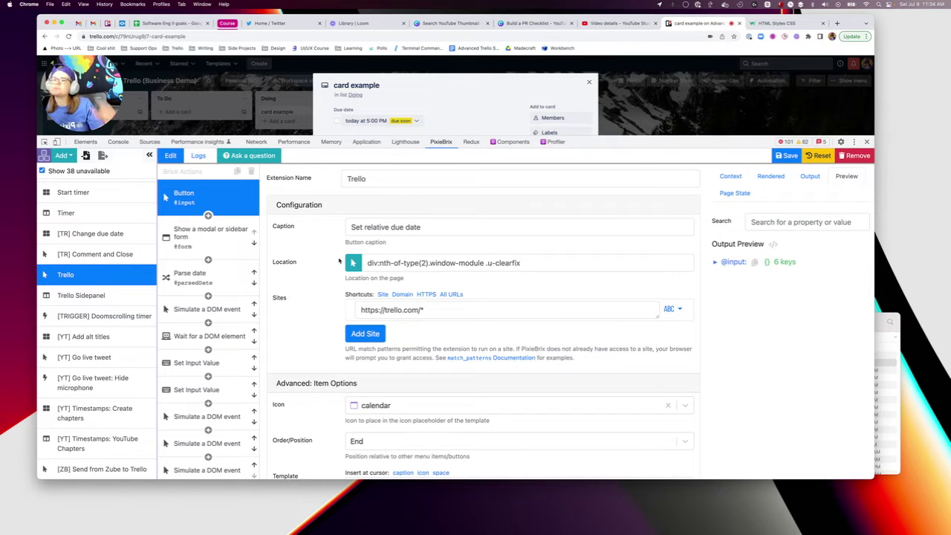
Rename the extension to "[TR] Change Due Dates (Button)".
double_click(391, 179)
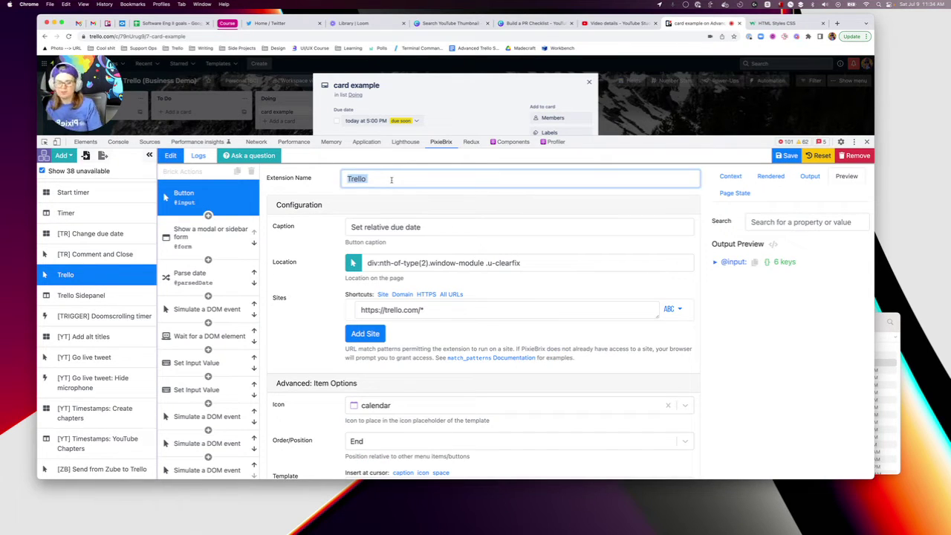
key(BackSpace)
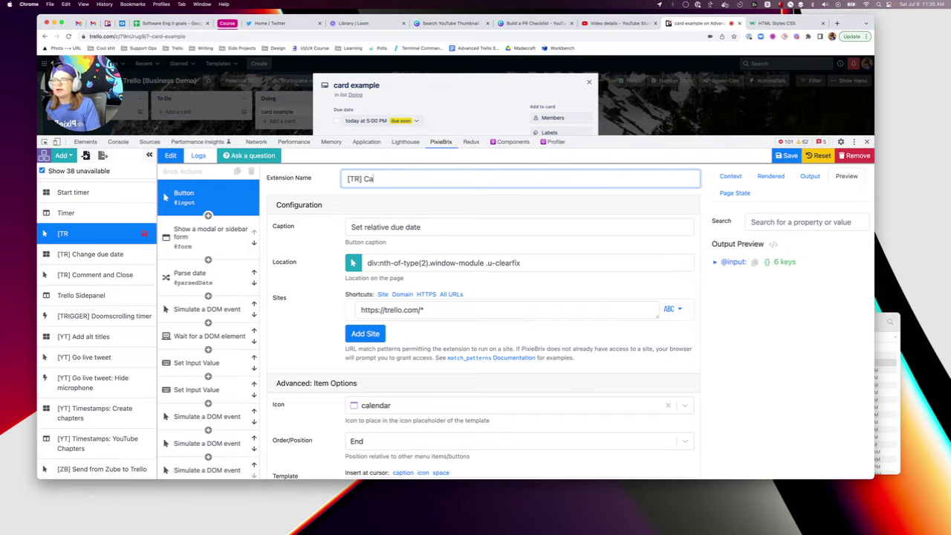
text([TR] Change Due Dates (Button)
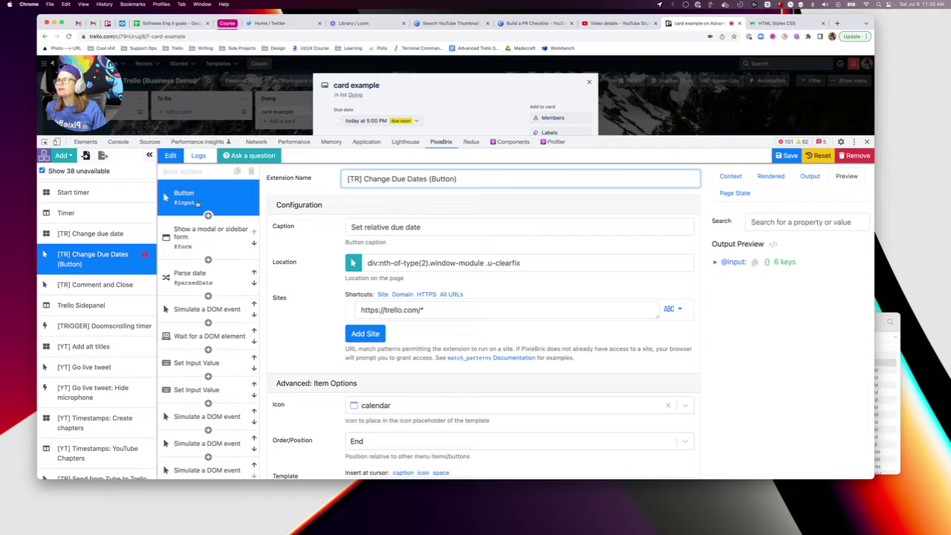
Examine the button's caption, location, sites, icon, position and template markup, including the template's width style, with more of the card visible.
drag(520, 136, 519, 233)
scroll(536, 171, down, 1)
scroll(540, 184, down, 2)
scroll(306, 362, down, 1)
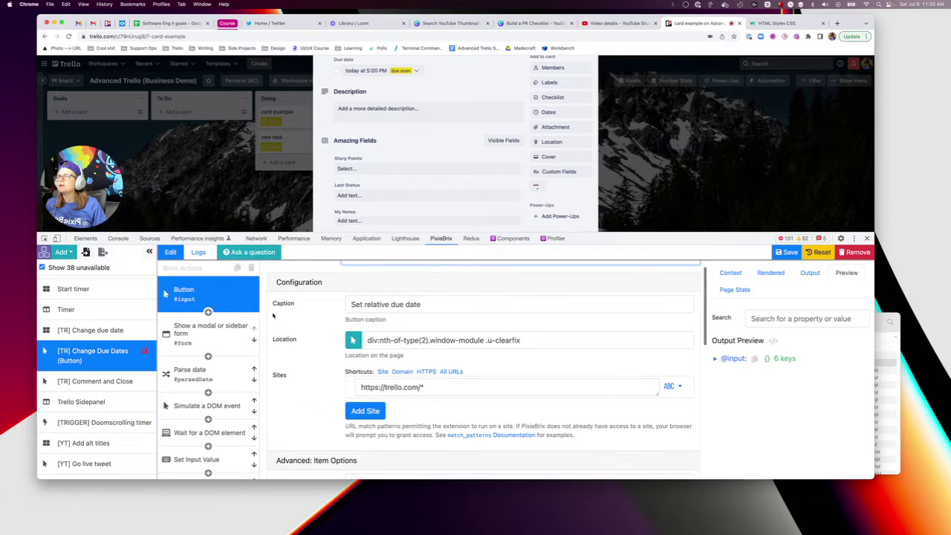
scroll(312, 318, down, 2)
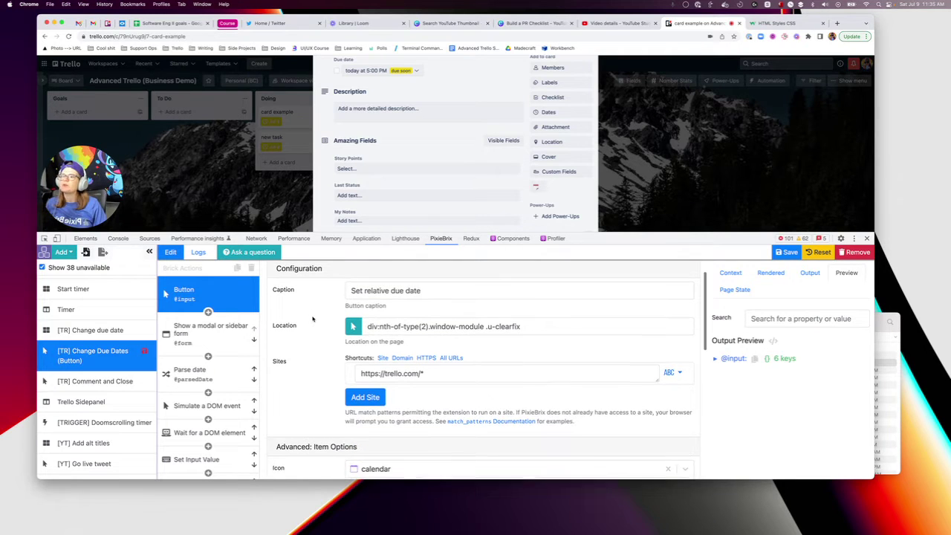
scroll(312, 319, down, 1)
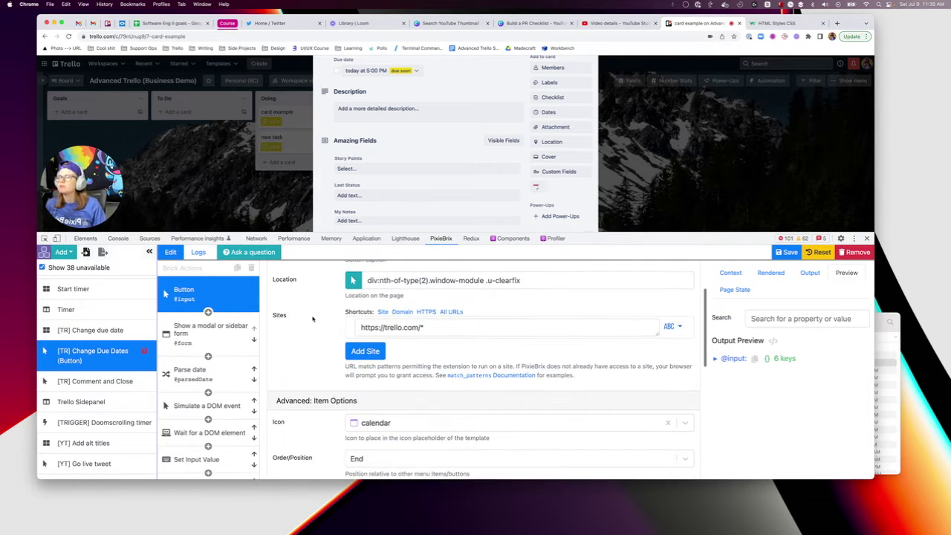
scroll(312, 318, down, 1)
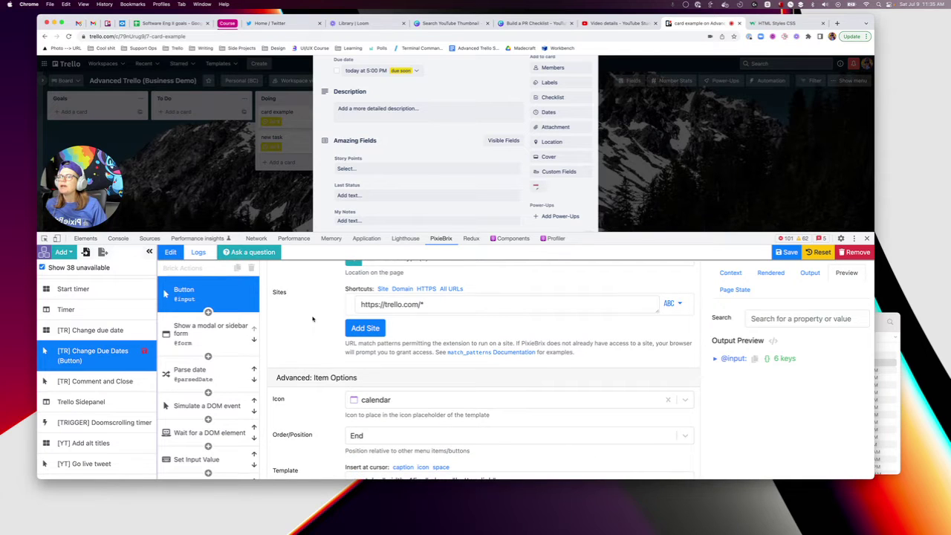
scroll(312, 318, down, 2)
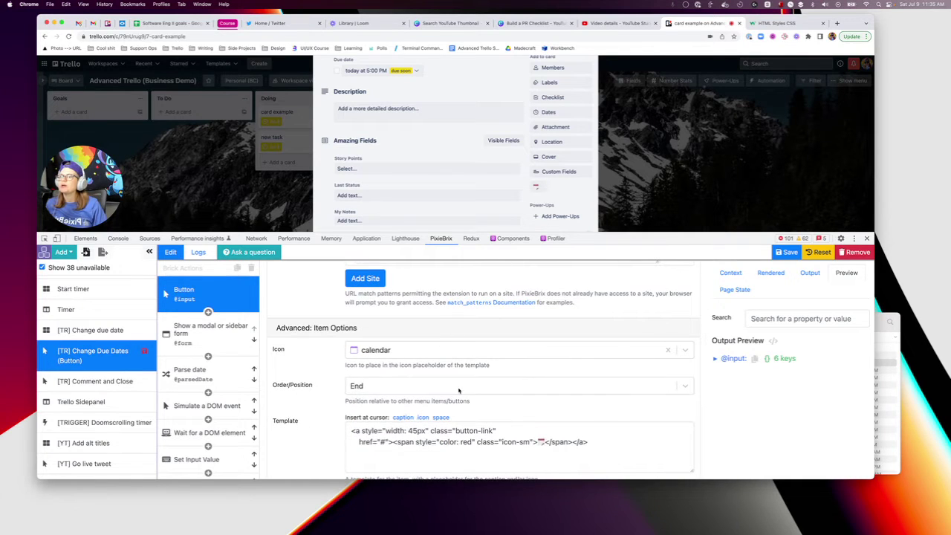
scroll(441, 350, down, 2)
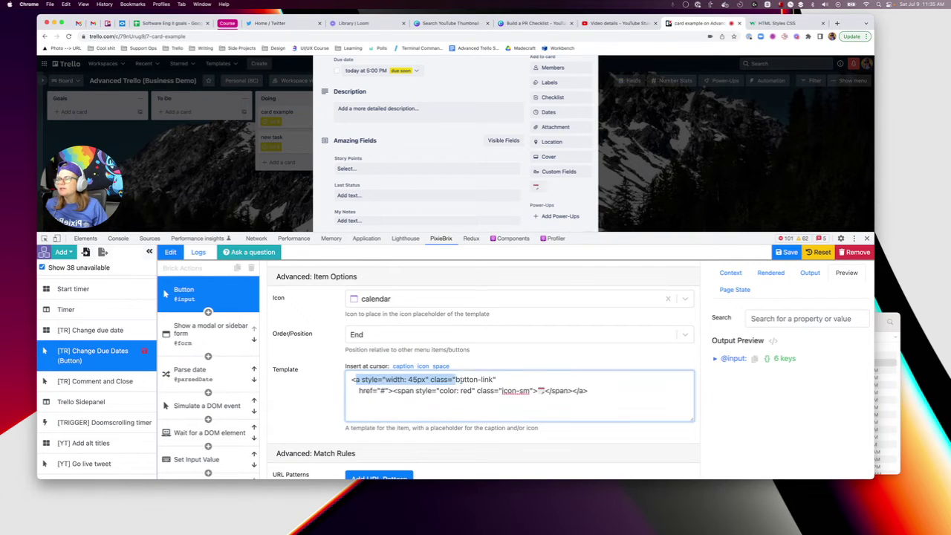
drag(466, 380, 613, 409)
click(366, 379)
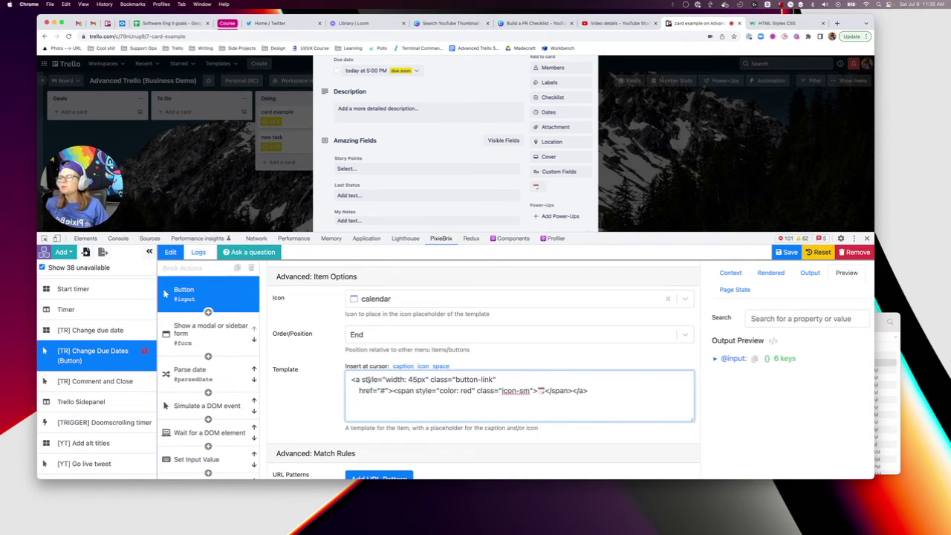
drag(361, 379, 428, 379)
click(427, 380)
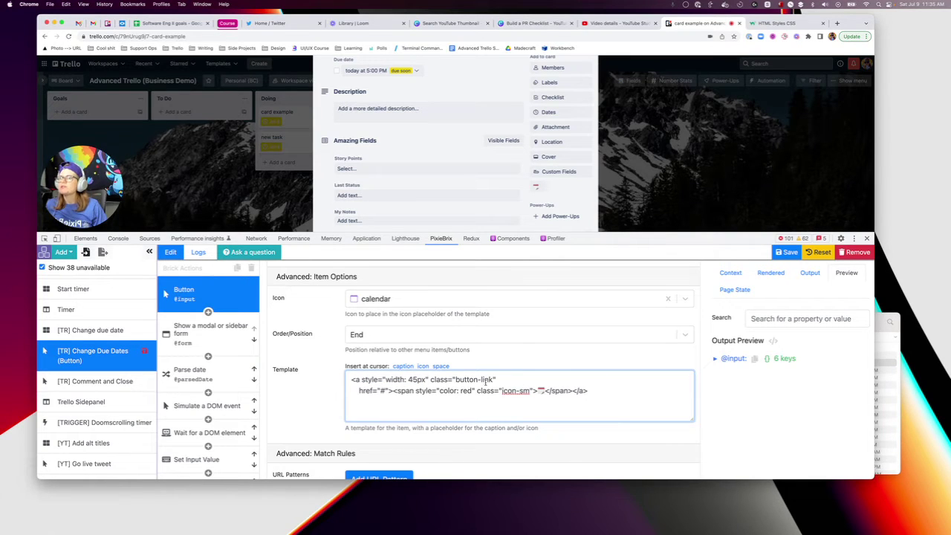
Remove the red colour style from the span in the button's template.
drag(474, 391, 414, 391)
key(BackSpace)
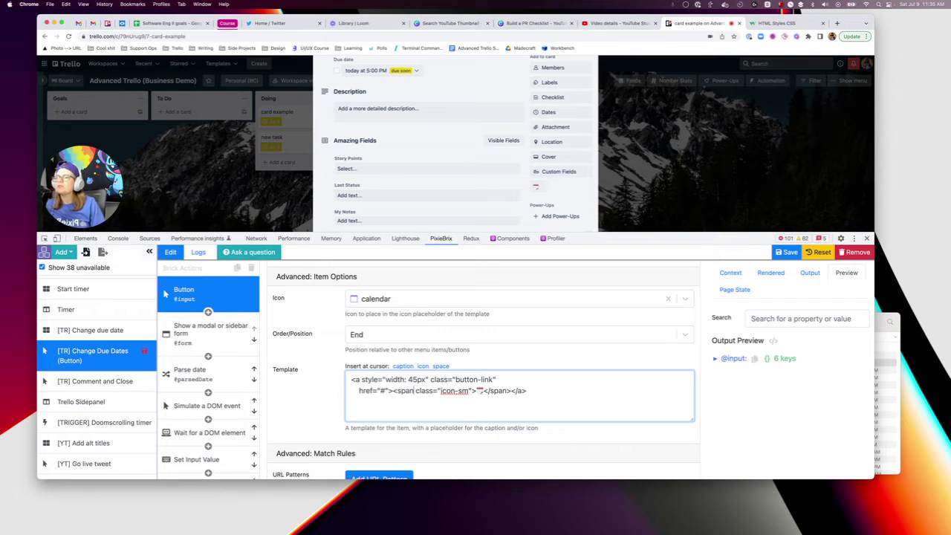
drag(474, 390, 485, 391)
click(476, 394)
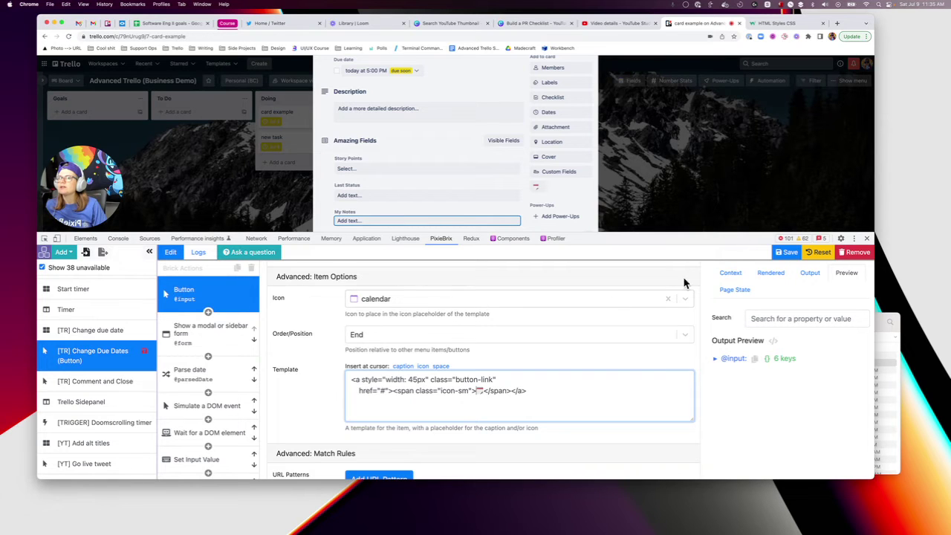
Examine the modal form brick's due date field, dropdown options, default value, submit button text and form location.
click(213, 336)
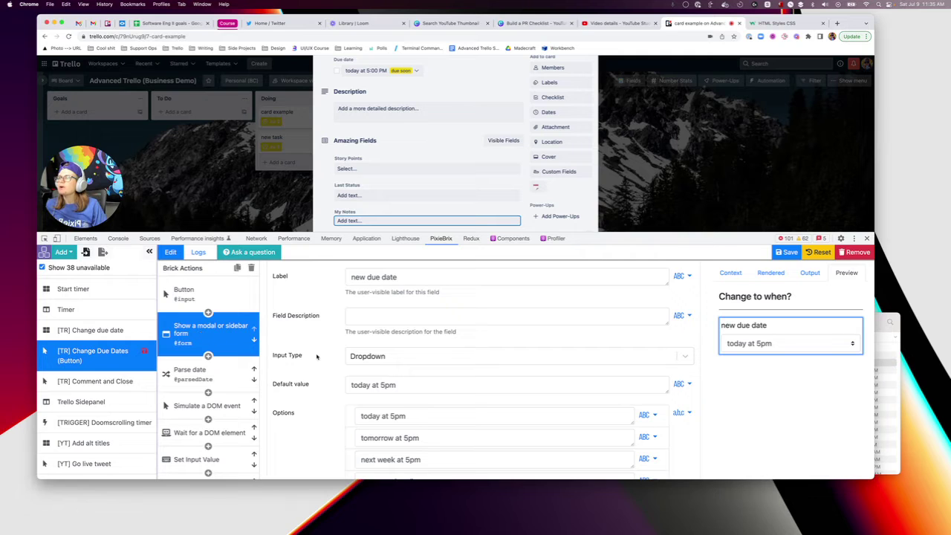
scroll(322, 322, up, 1)
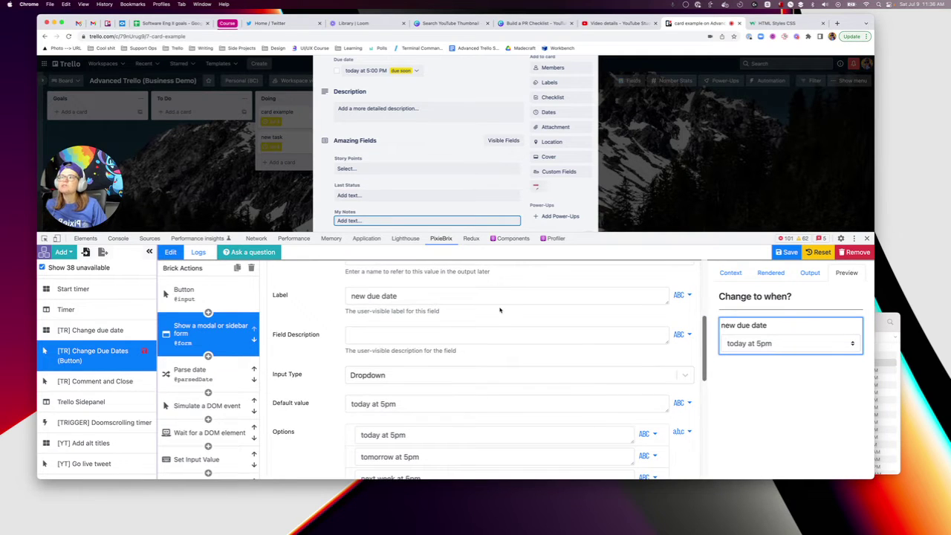
scroll(483, 319, down, 3)
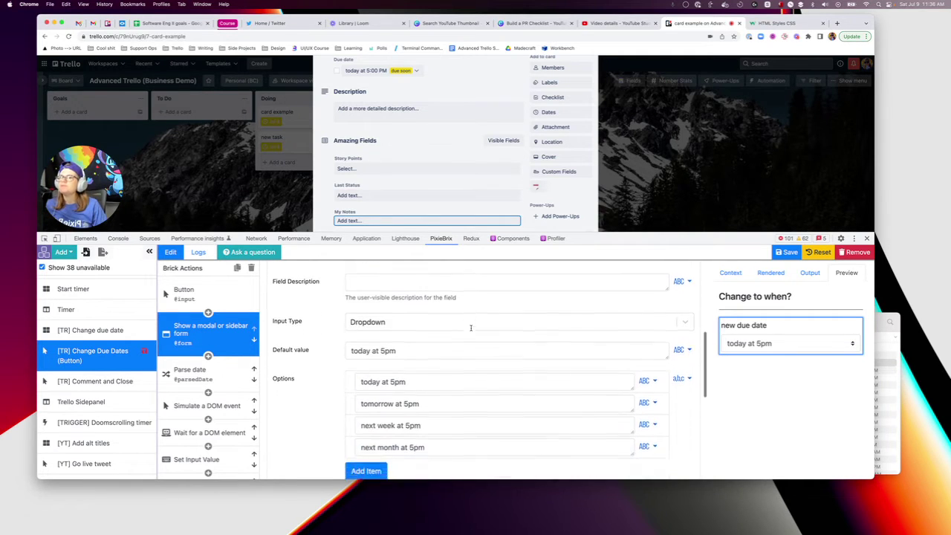
scroll(470, 328, up, 1)
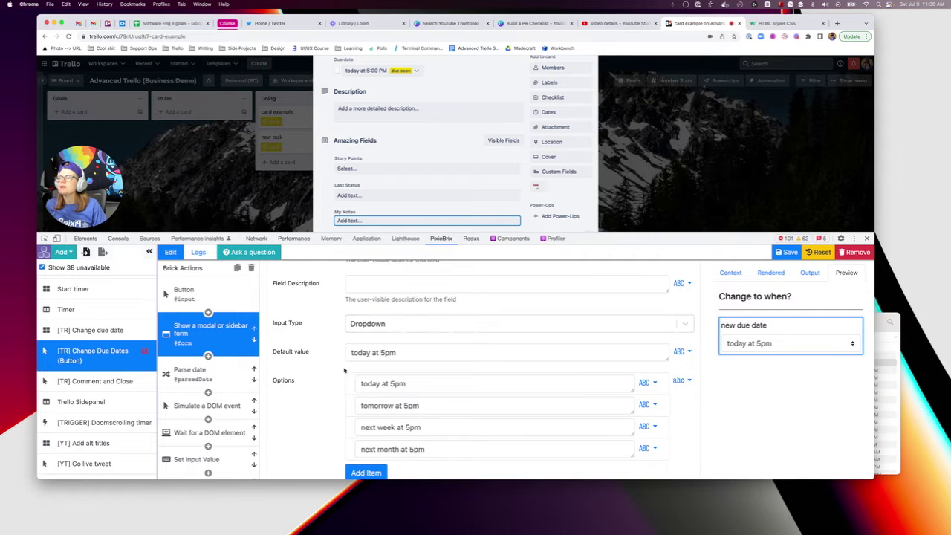
scroll(332, 364, down, 1)
scroll(458, 332, up, 10)
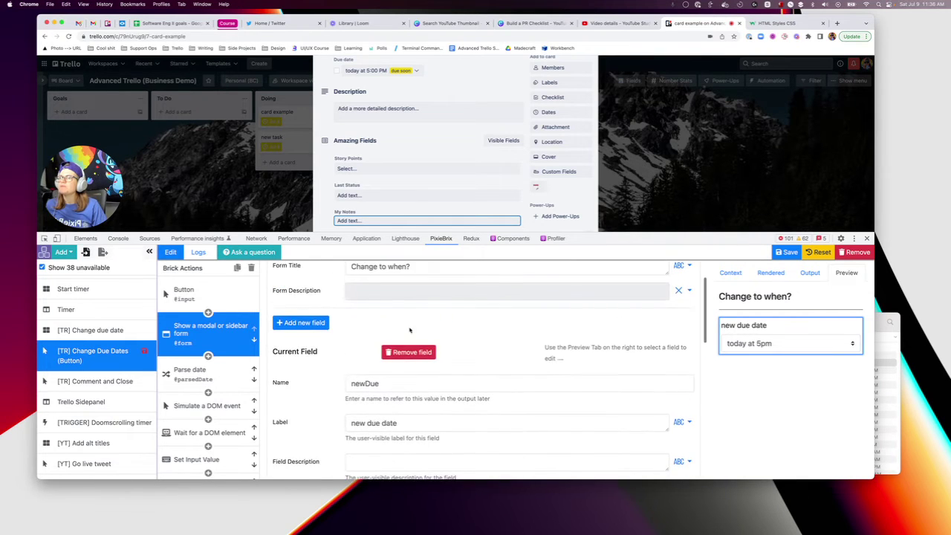
scroll(457, 332, down, 8)
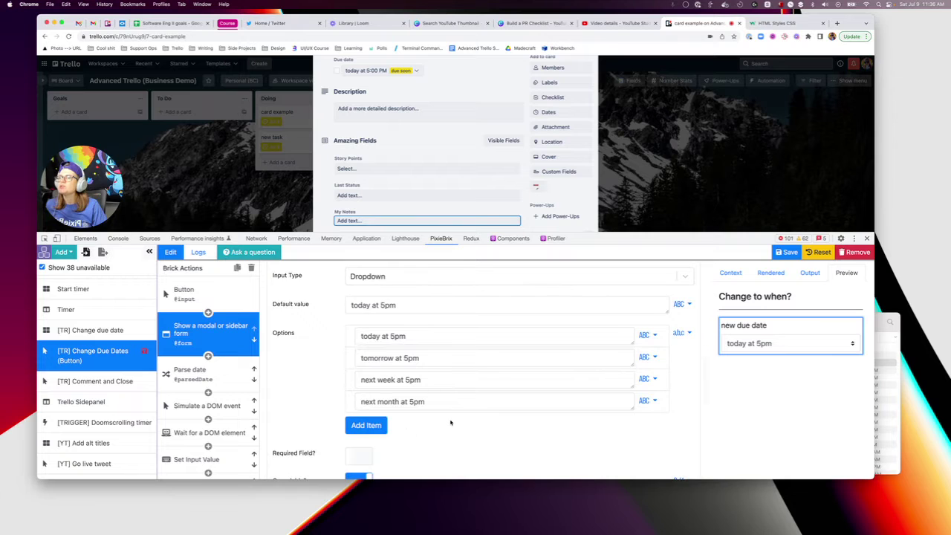
scroll(449, 421, down, 5)
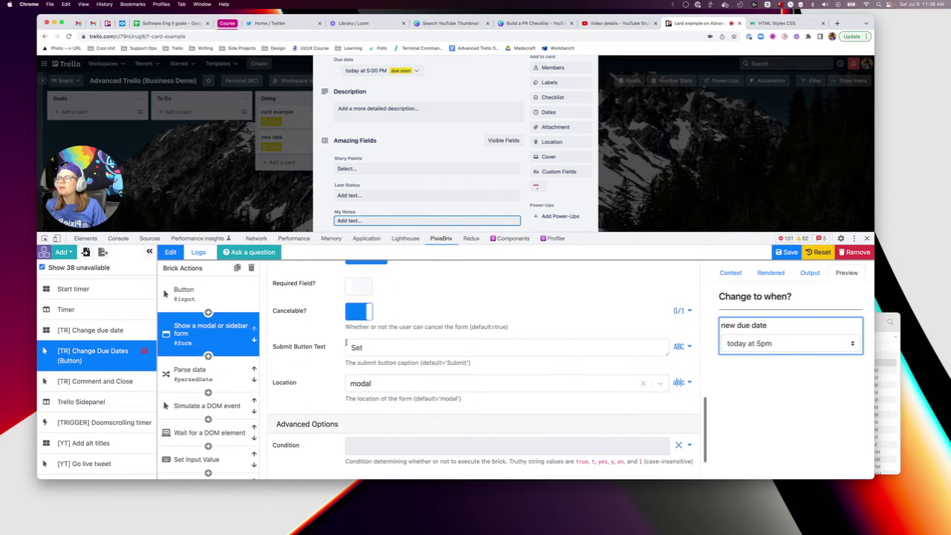
scroll(378, 407, up, 1)
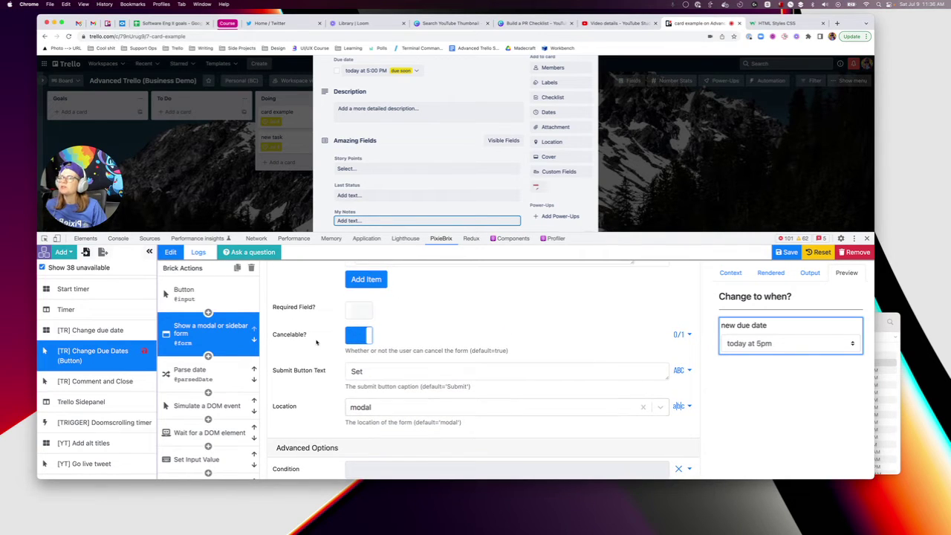
scroll(355, 410, up, 8)
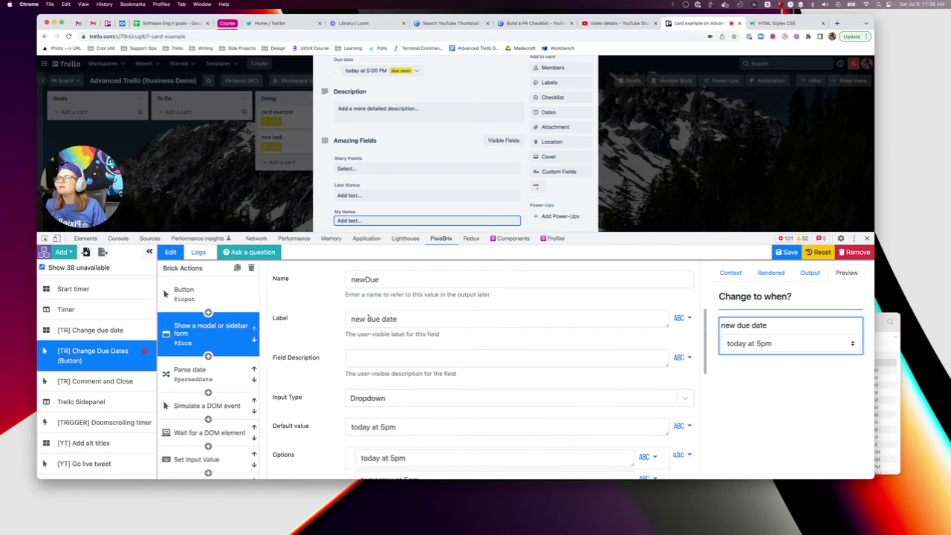
scroll(346, 290, up, 2)
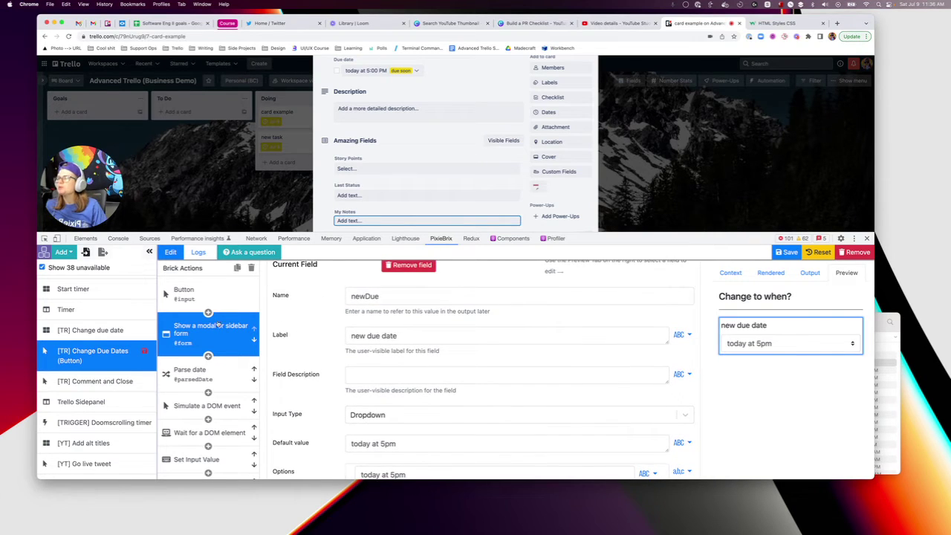
Open the settings of the Parse date brick that follows the form brick.
scroll(220, 327, down, 2)
click(199, 332)
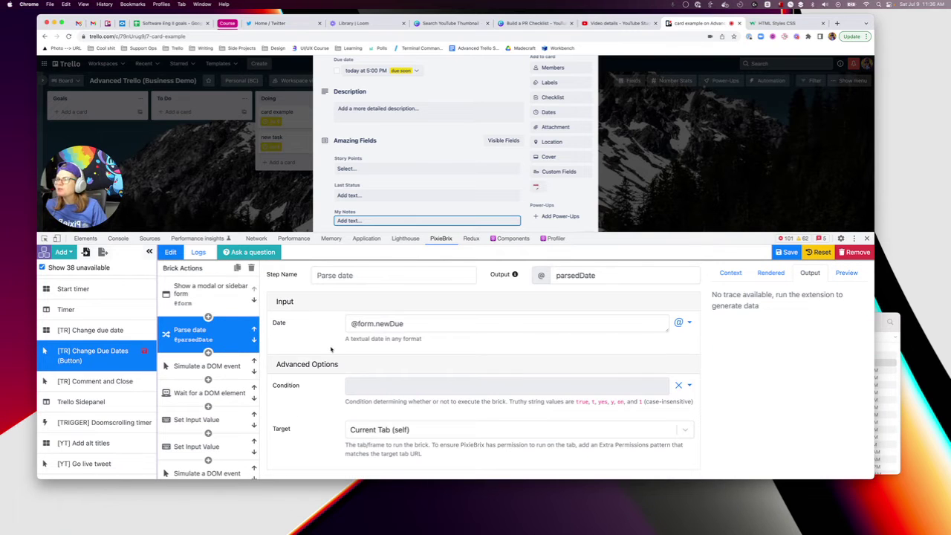
Check the Parse date brick's date input and save the Change Due Dates button extension.
drag(352, 323, 442, 326)
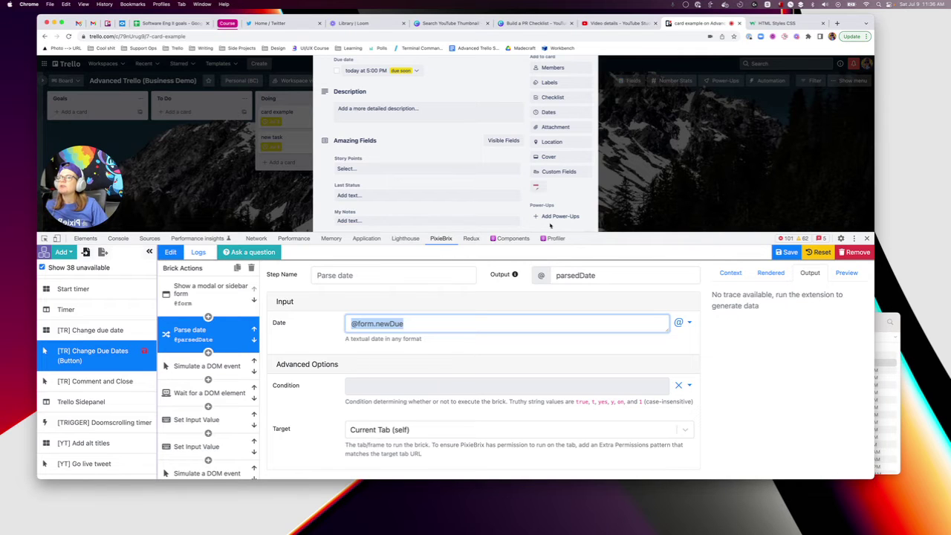
drag(602, 233, 602, 241)
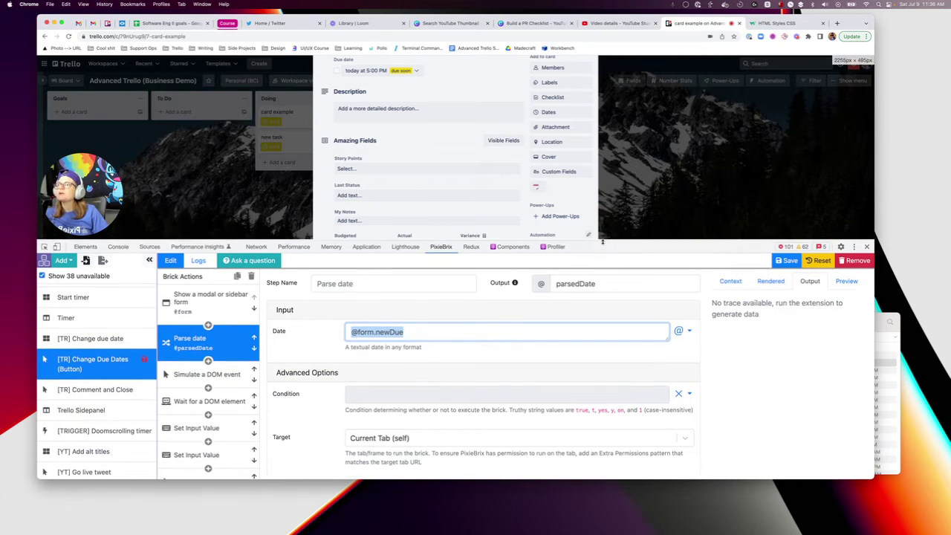
click(786, 260)
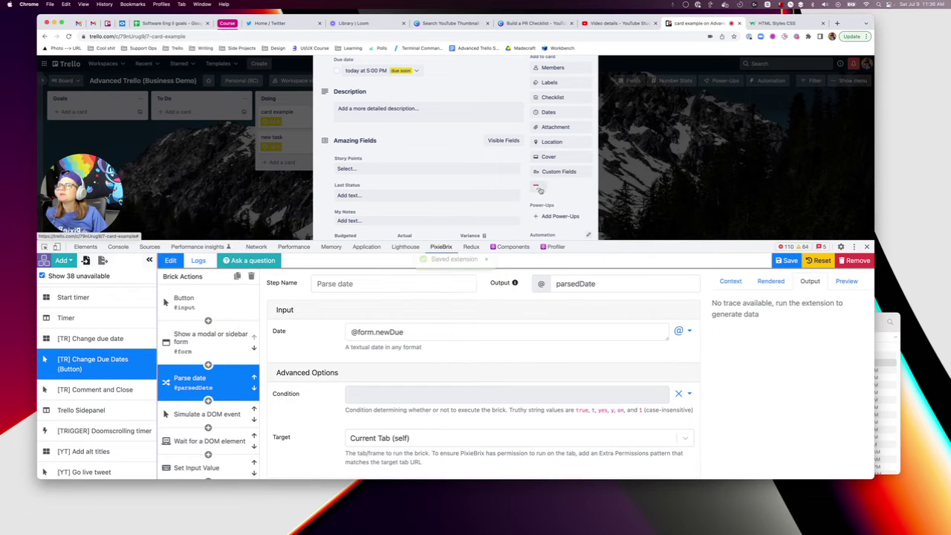
Run the due date button on the card with "next week at 5pm" and check the Parse date brick's output and context traces.
click(536, 188)
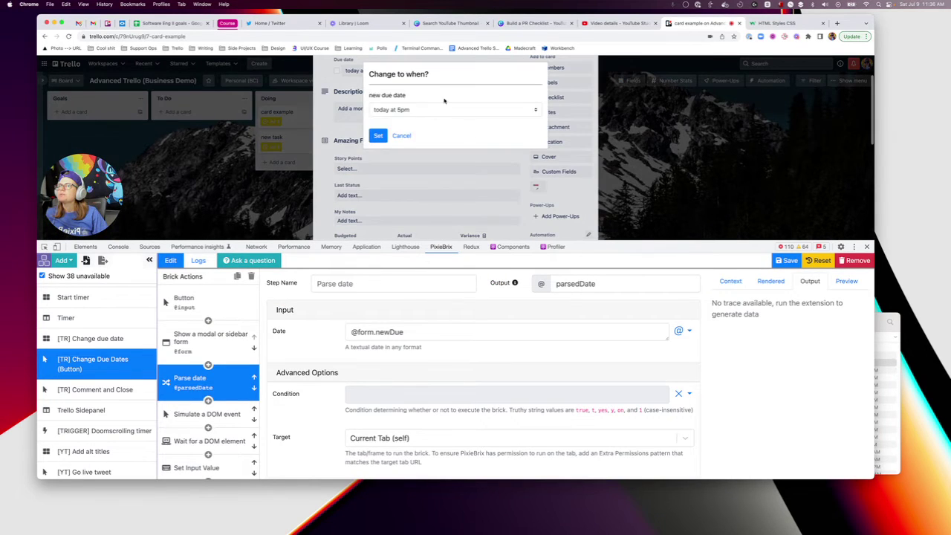
click(424, 111)
click(399, 130)
click(374, 134)
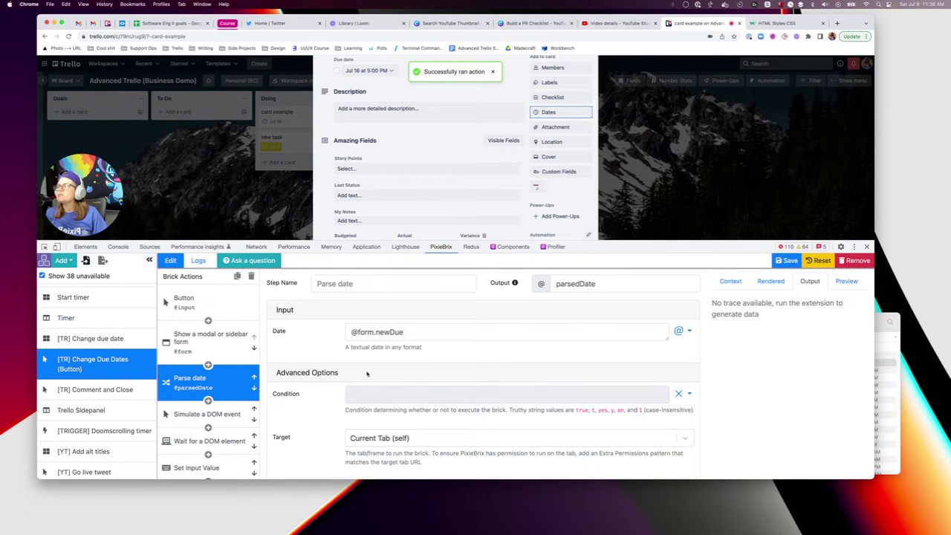
click(815, 286)
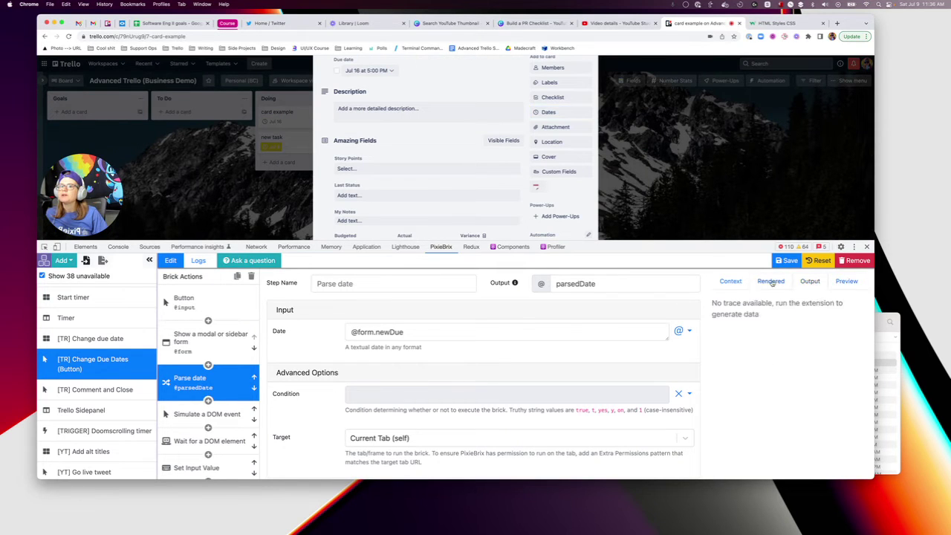
drag(564, 240, 565, 182)
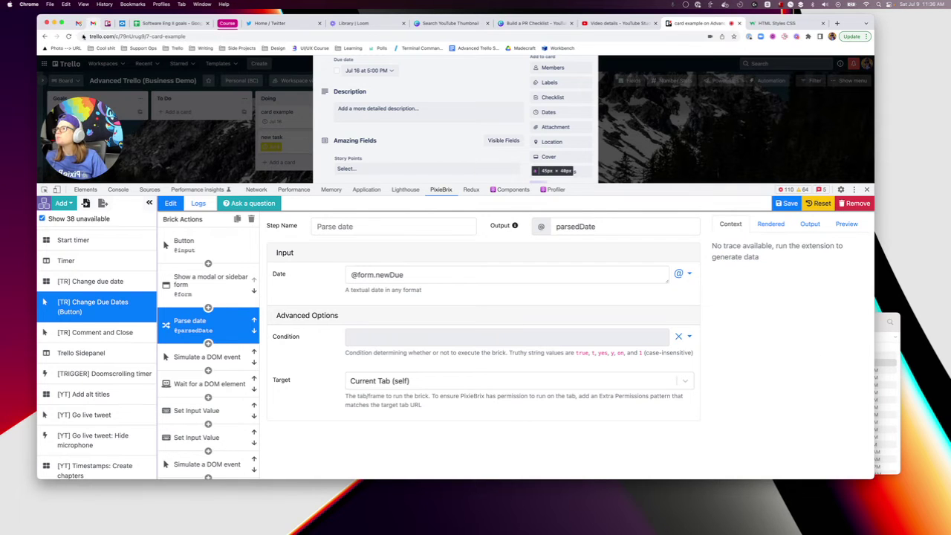
Reload the Trello card page and run the due date button again with "next week at 5pm".
key(super+r)
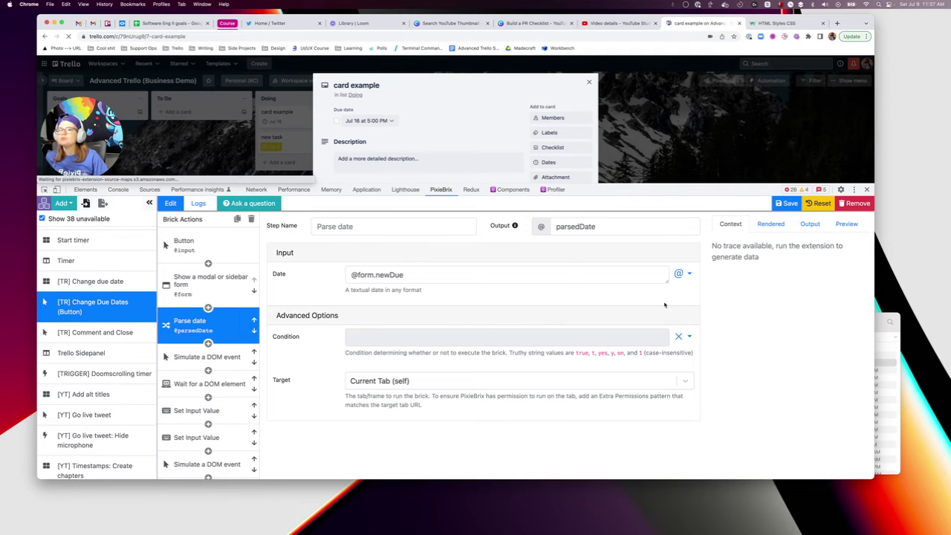
scroll(557, 145, down, 3)
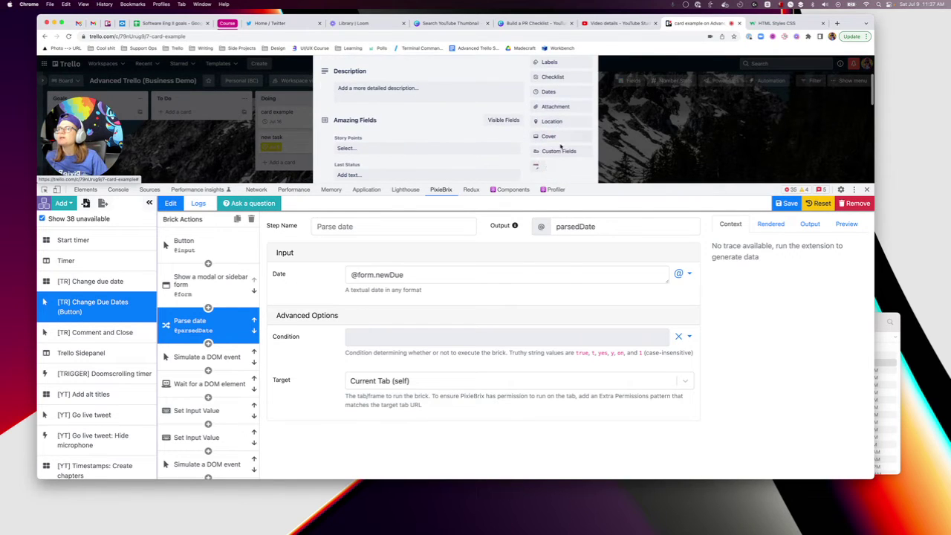
click(547, 164)
click(401, 110)
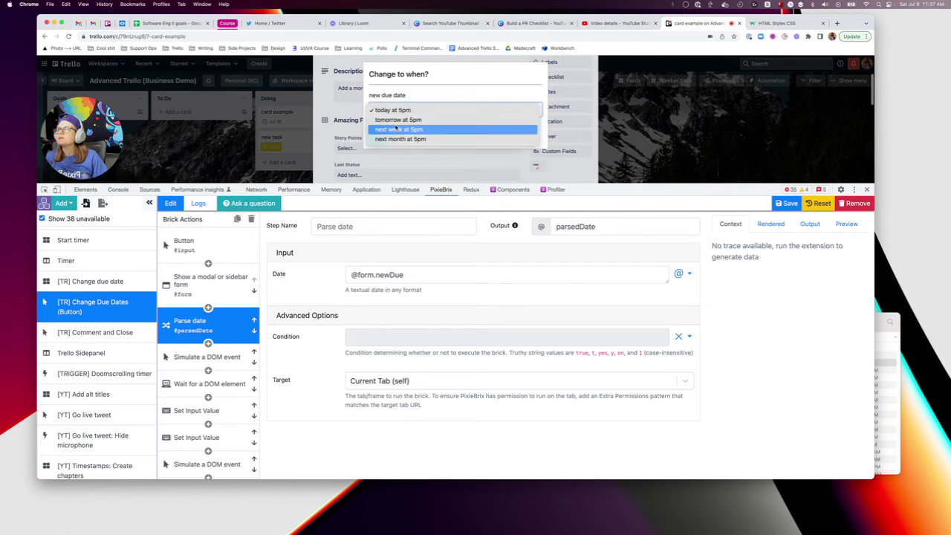
click(397, 128)
click(376, 134)
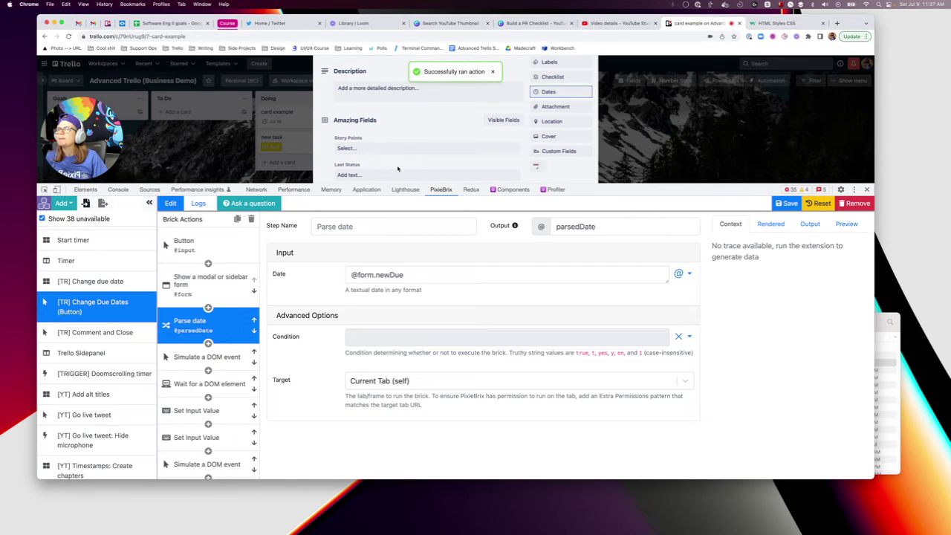
click(397, 172)
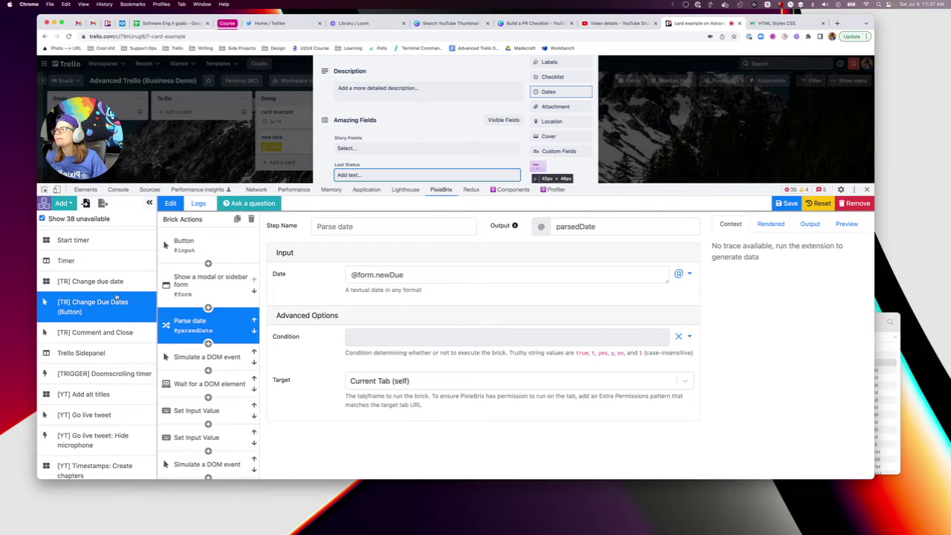
Check the Parse date brick's output in the Quick Bar version, "[TR] Change due date", and return to the button version.
scroll(208, 319, down, 2)
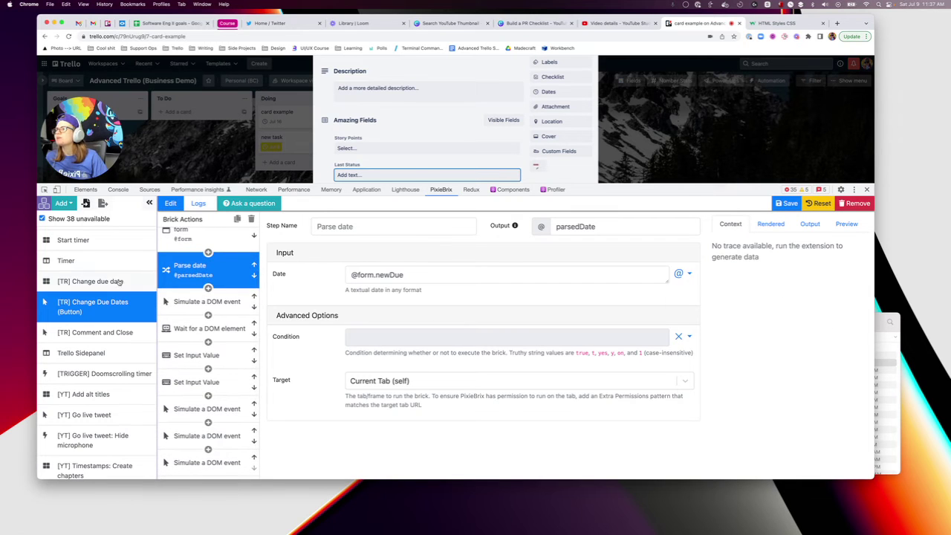
click(110, 282)
click(189, 327)
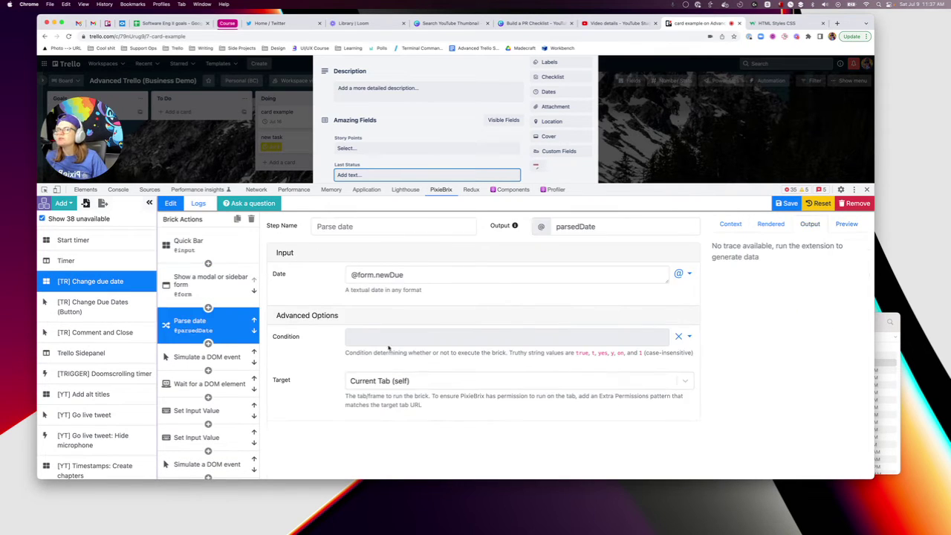
click(147, 310)
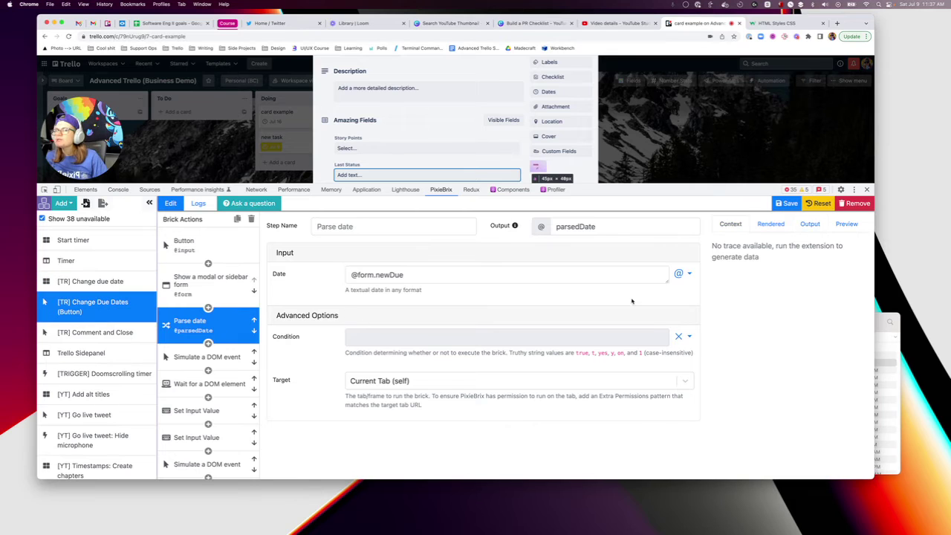
Examine the selector and event of the first Simulate a DOM event brick against the card's Dates option.
scroll(211, 318, down, 2)
click(212, 318)
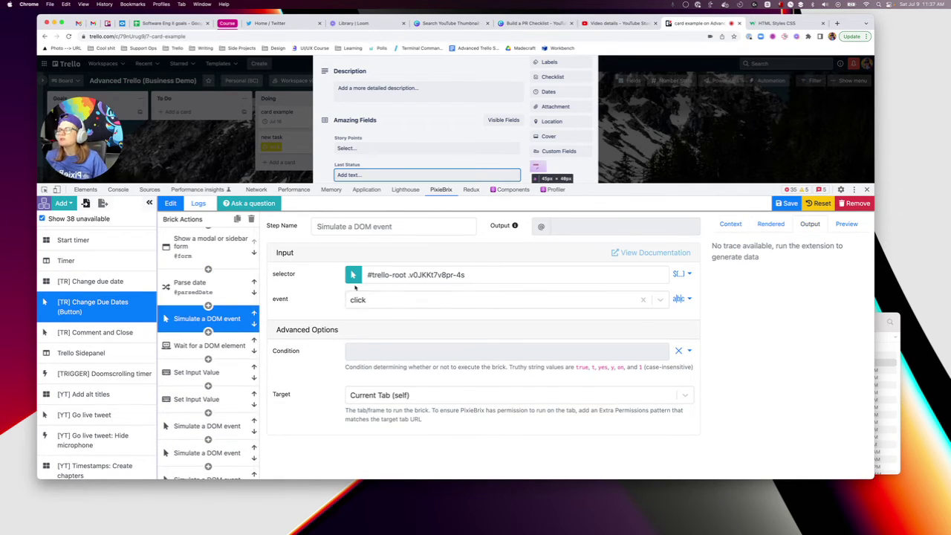
scroll(219, 292, down, 1)
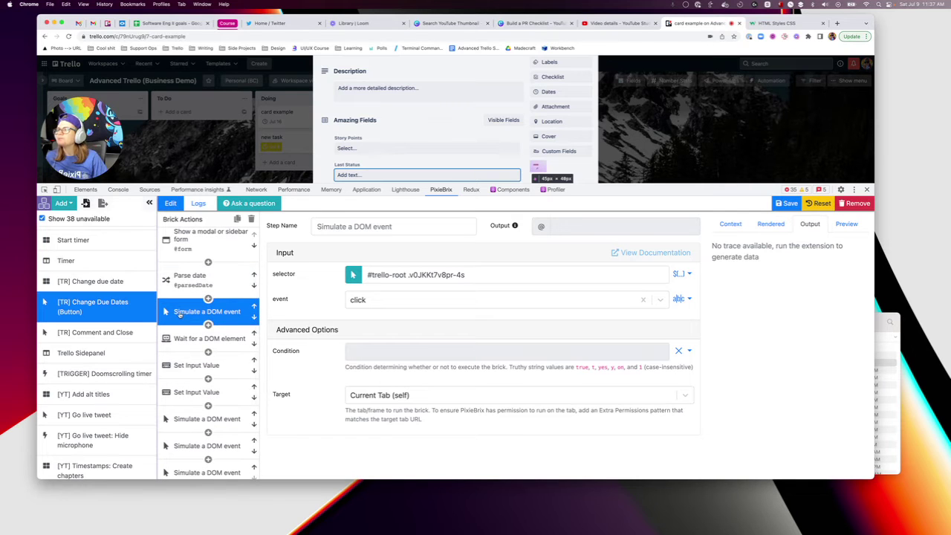
drag(330, 184, 333, 254)
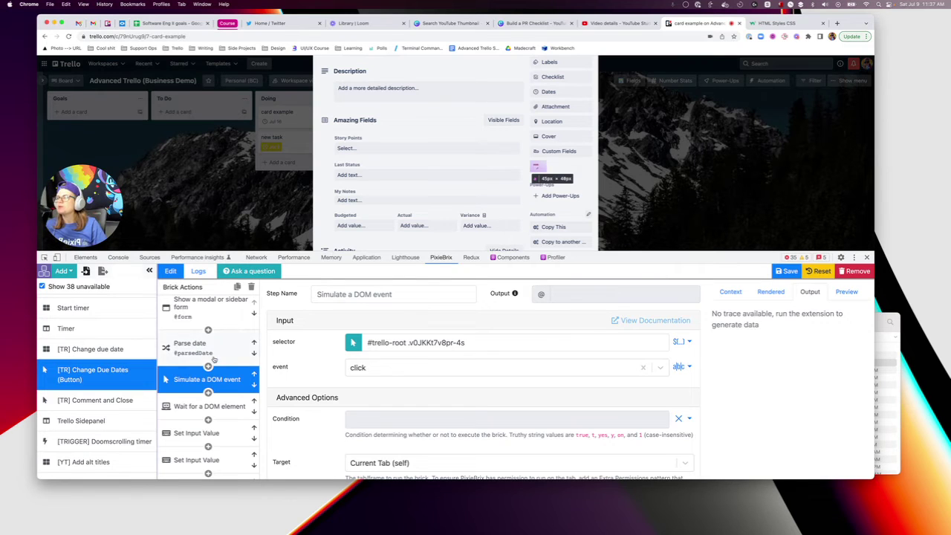
scroll(213, 361, down, 1)
double_click(384, 342)
triple_click(401, 342)
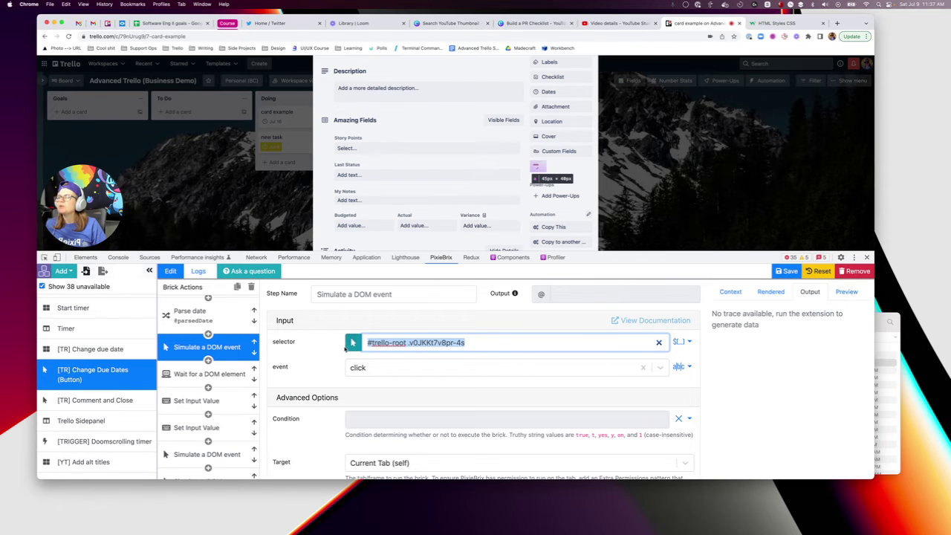
scroll(548, 115, up, 1)
scroll(548, 116, up, 1)
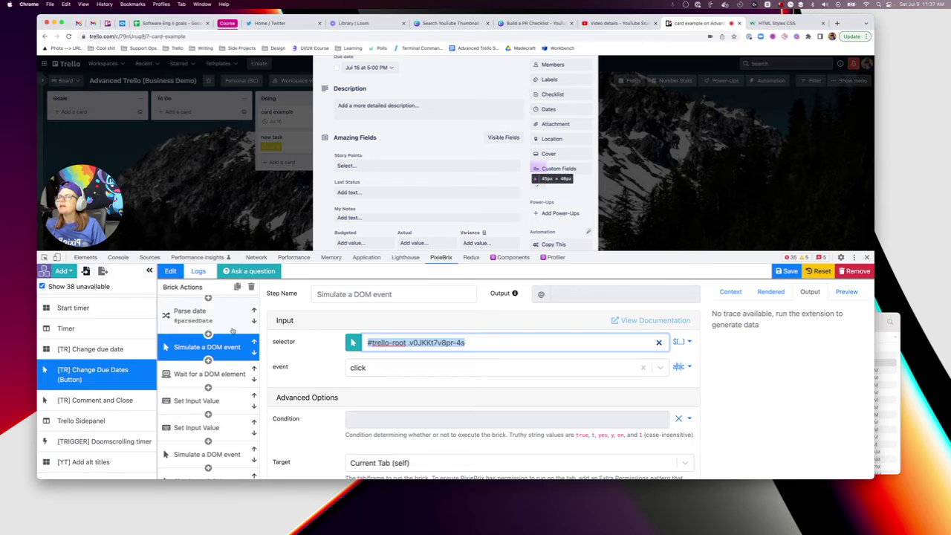
Examine the Wait for a DOM element brick's selector and maximum wait setting.
scroll(234, 330, down, 2)
click(216, 309)
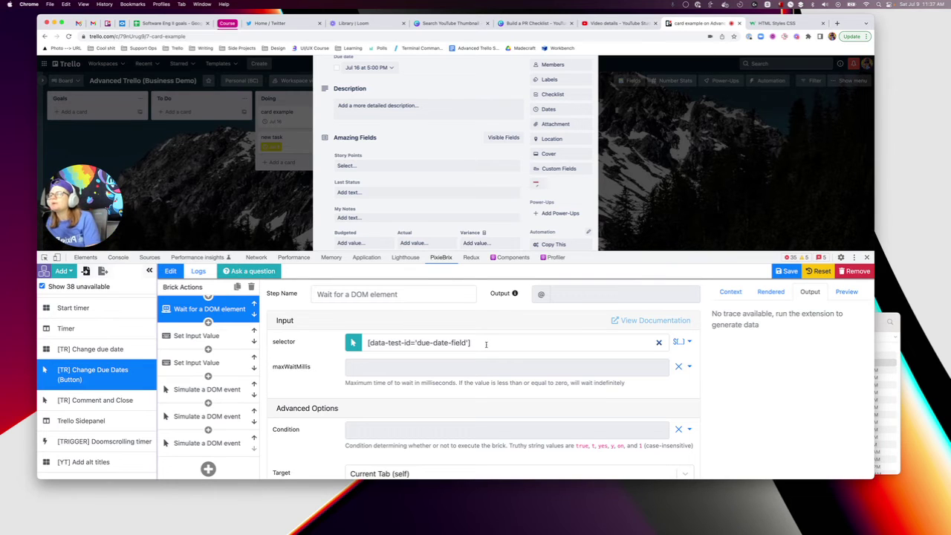
scroll(466, 341, down, 1)
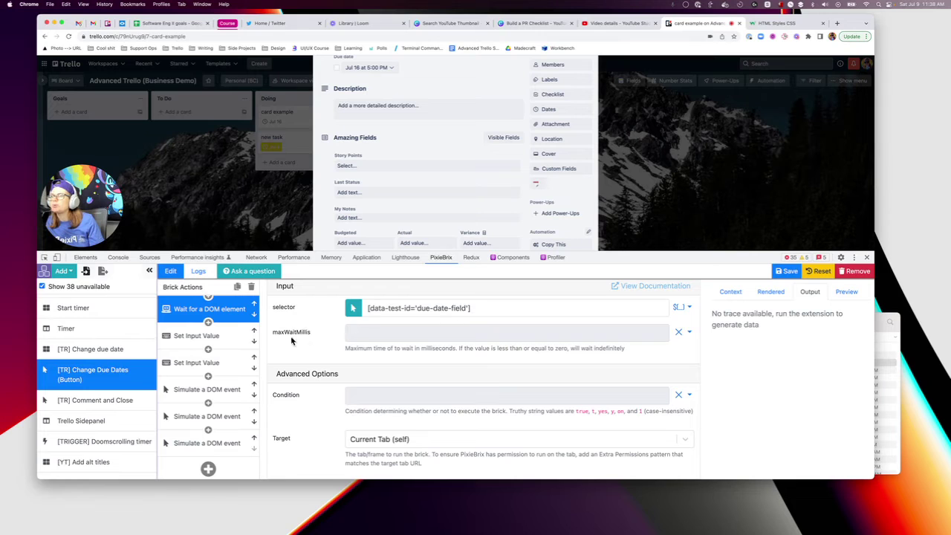
Examine the first Set Input Value brick's selector and value, comparing them with the due date field in the card's Dates dialog.
click(216, 343)
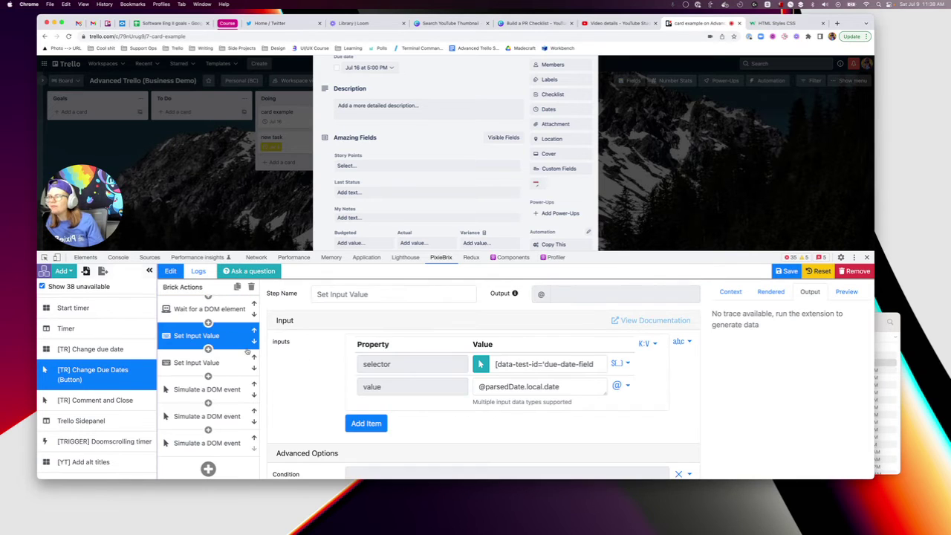
scroll(230, 344, up, 1)
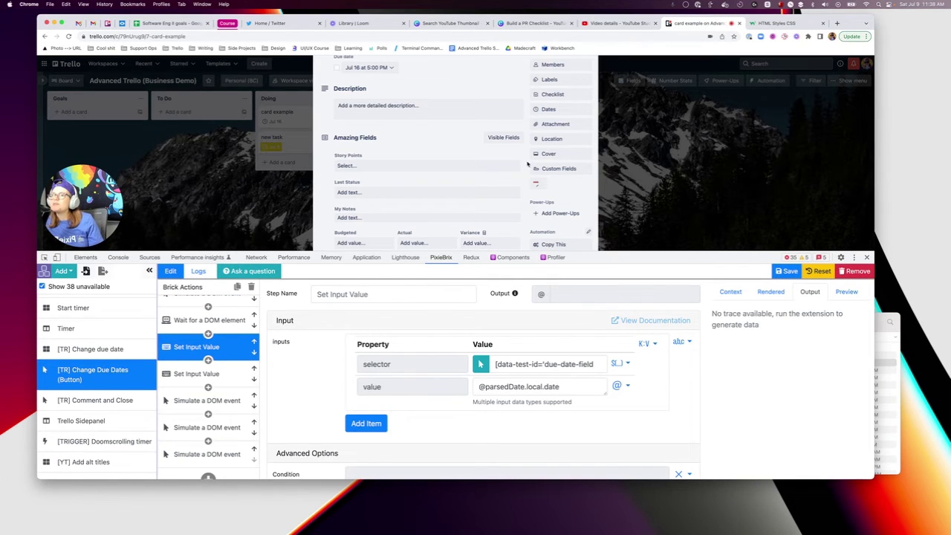
click(550, 109)
scroll(590, 150, down, 2)
scroll(587, 119, down, 2)
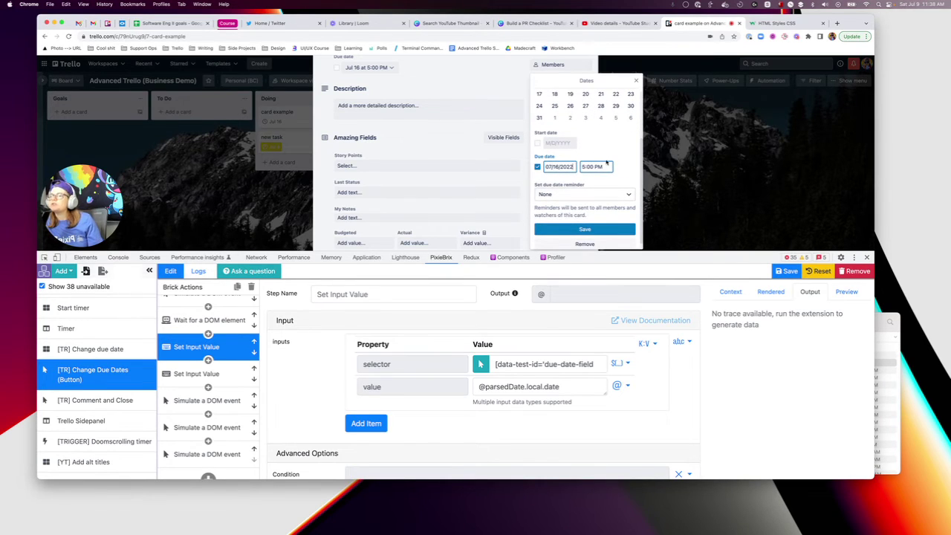
click(570, 167)
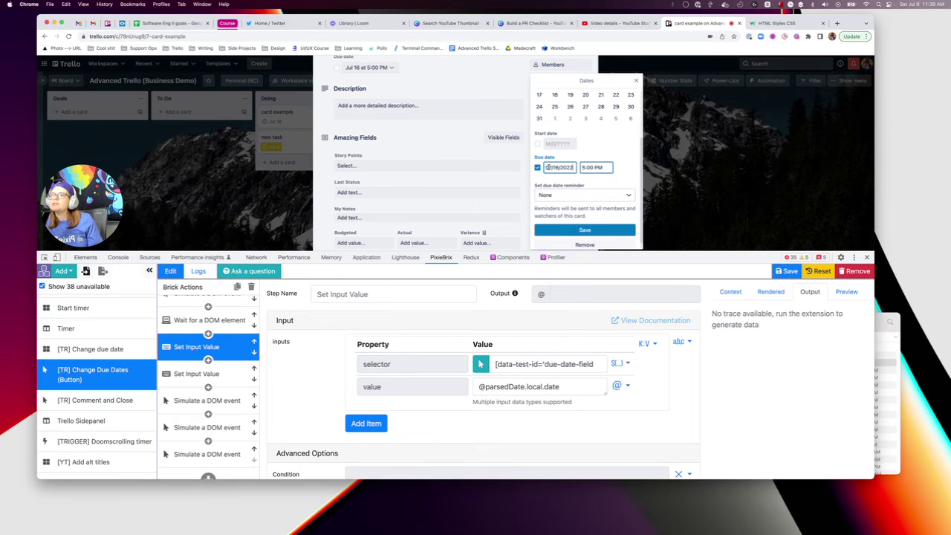
click(563, 364)
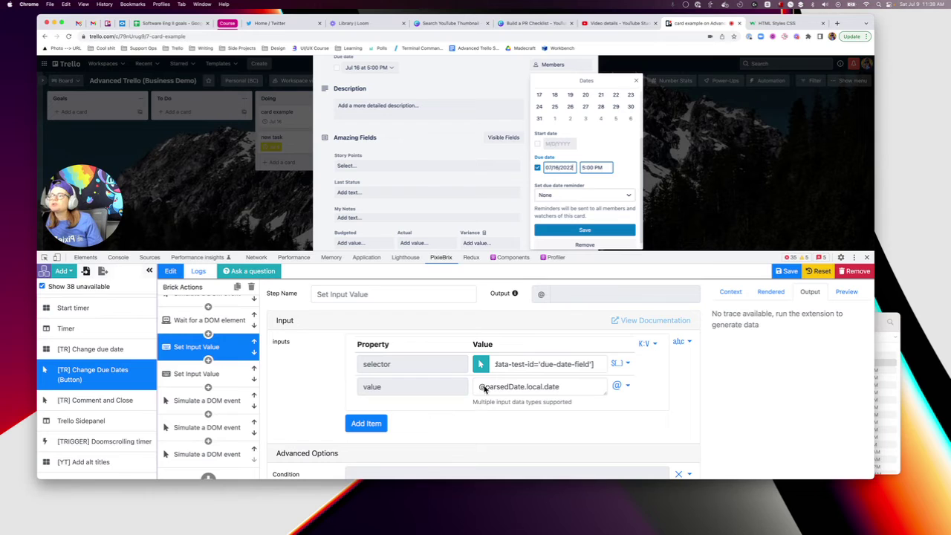
scroll(223, 349, up, 2)
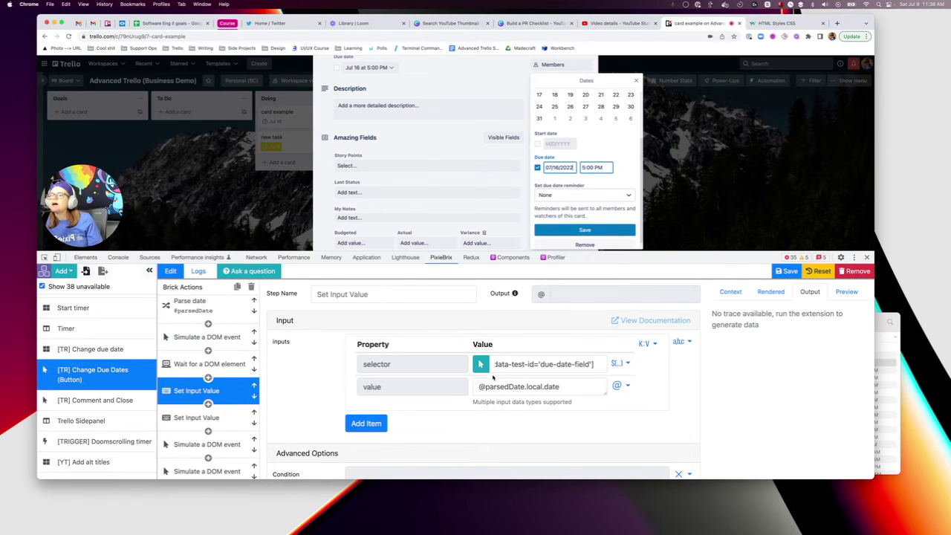
drag(478, 386, 557, 387)
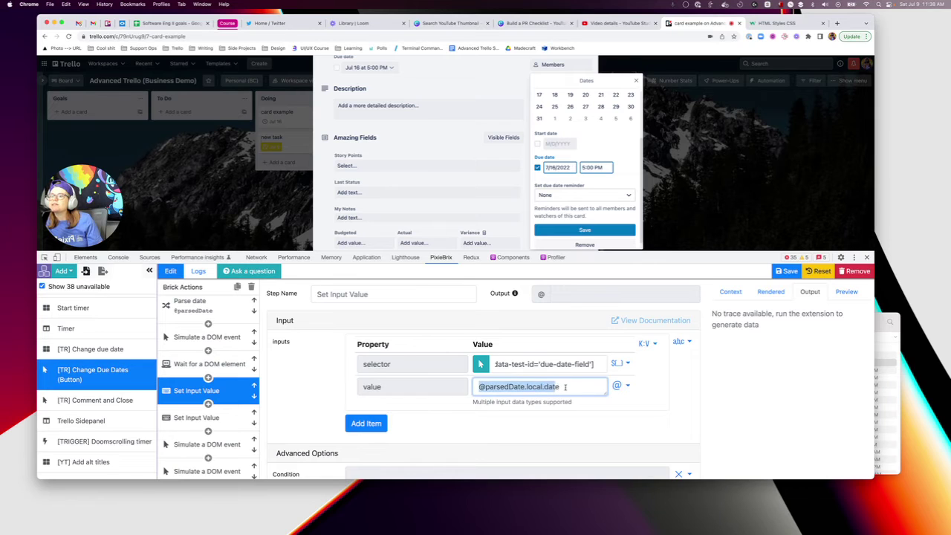
click(564, 386)
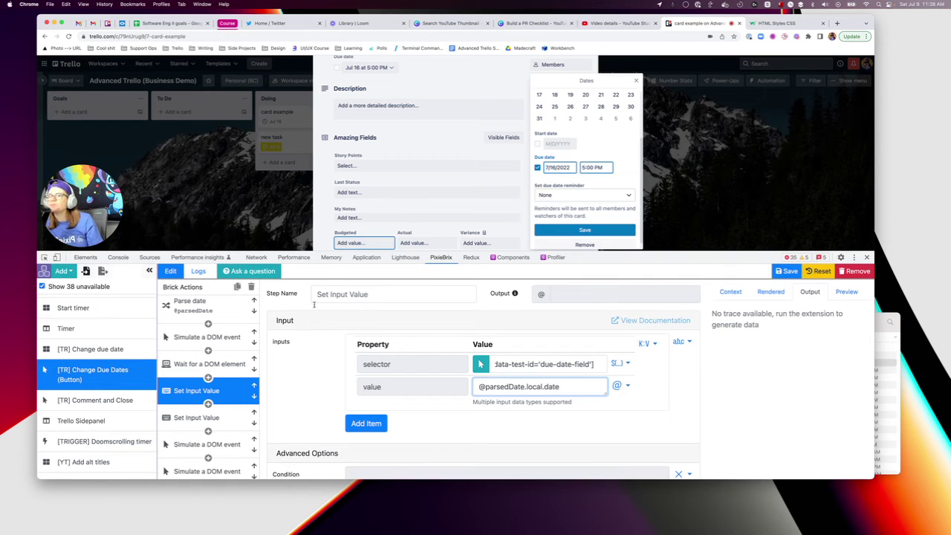
Examine the second Set Input Value brick's selector and value, which fill the due time field.
scroll(212, 393, down, 1)
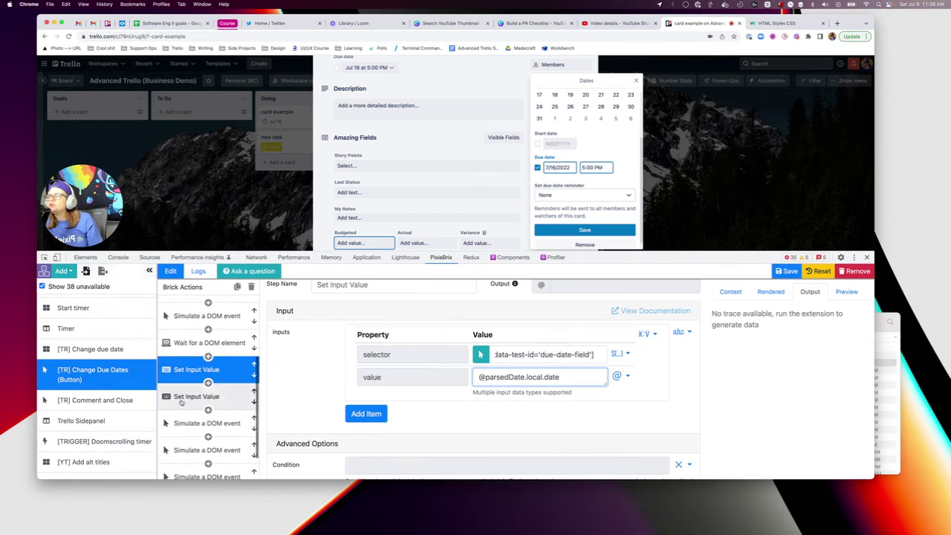
click(212, 396)
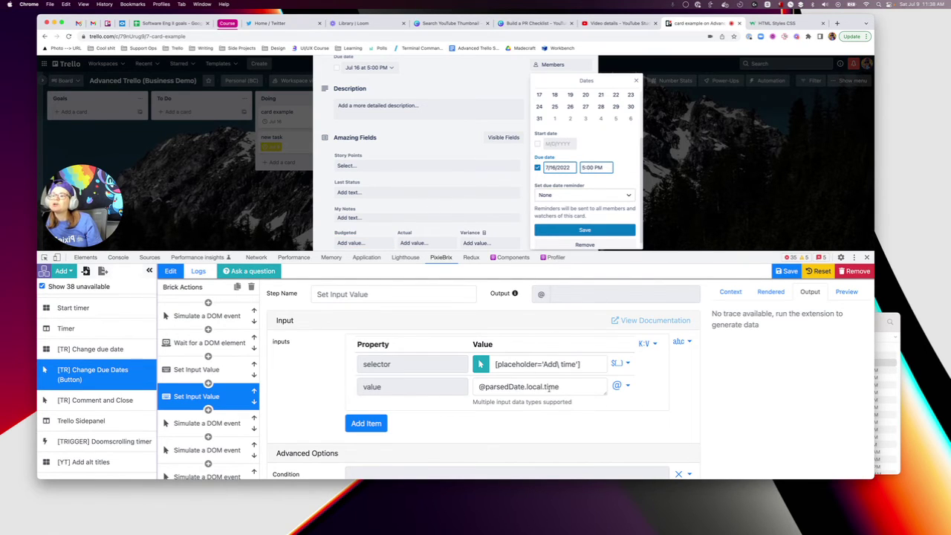
scroll(212, 386, down, 2)
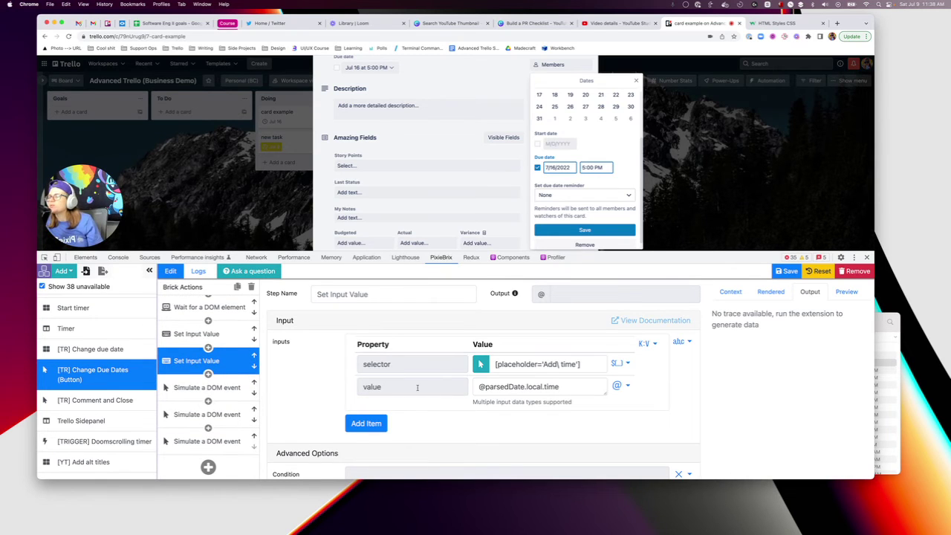
scroll(295, 384, down, 1)
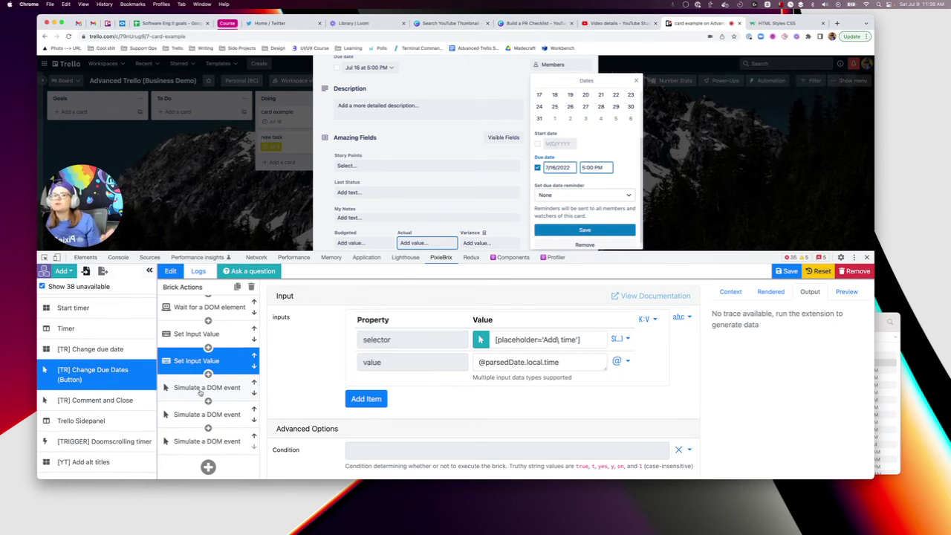
click(304, 346)
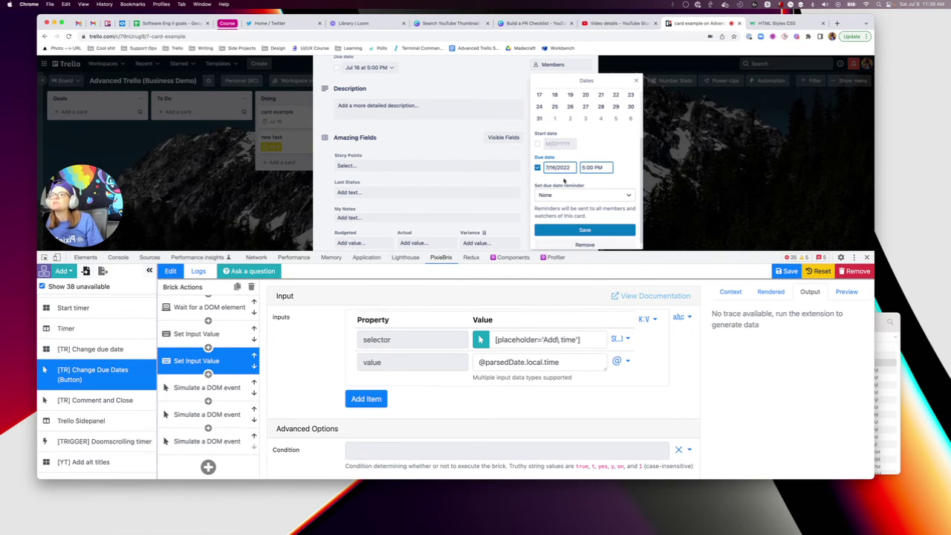
Examine the second Simulate a DOM event brick's selector and event, comparing them with the due date reminder dropdown in the card's Dates dialog.
click(209, 387)
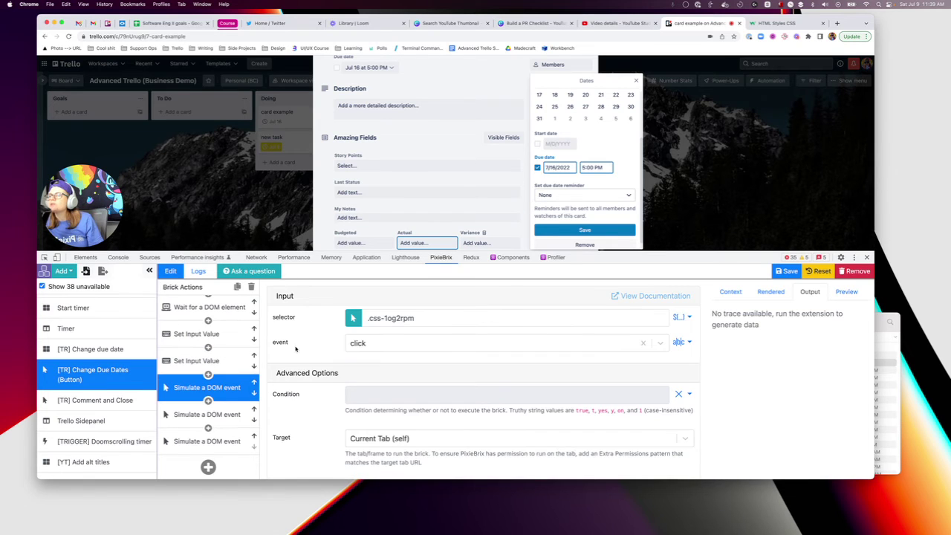
click(354, 318)
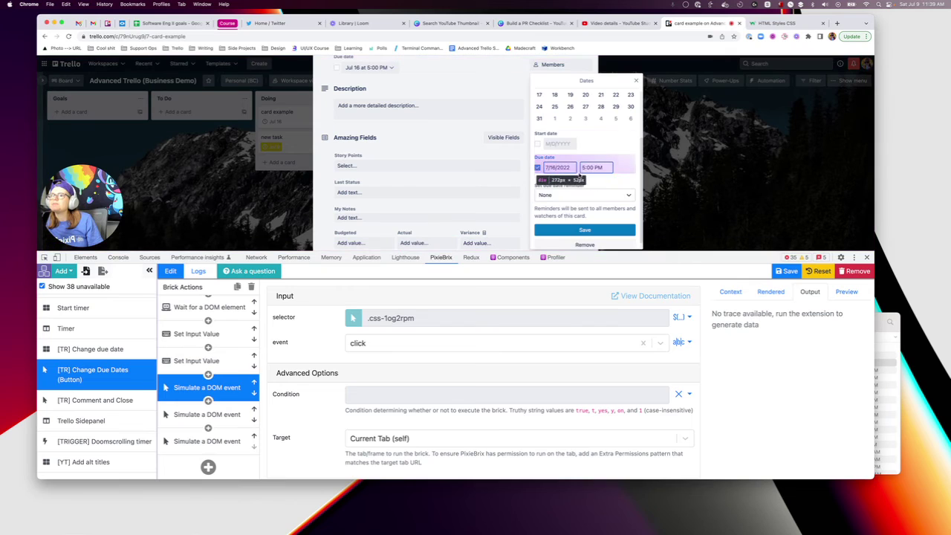
click(555, 197)
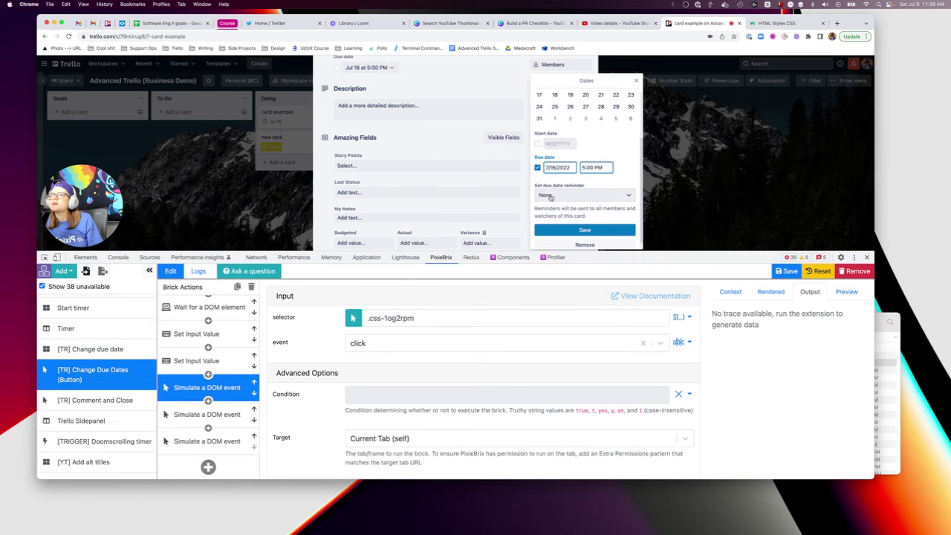
click(558, 195)
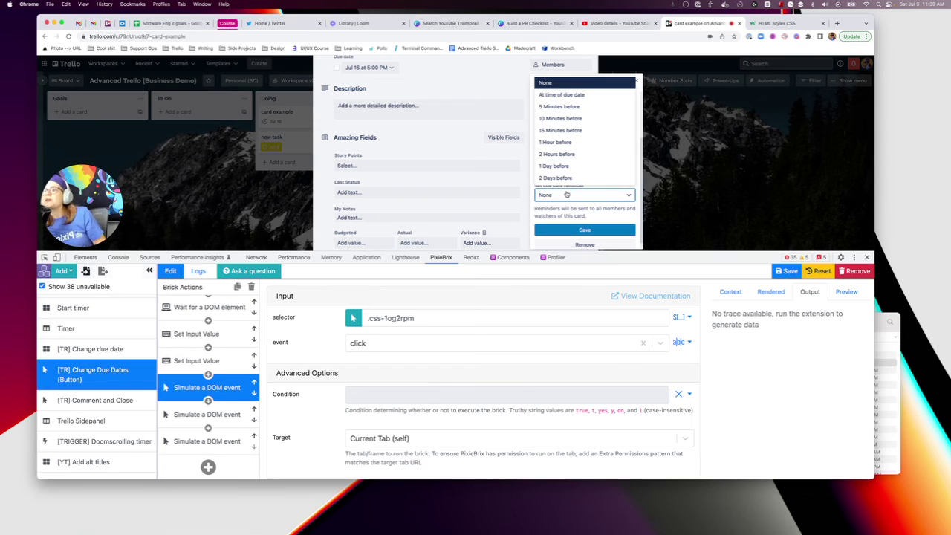
click(565, 194)
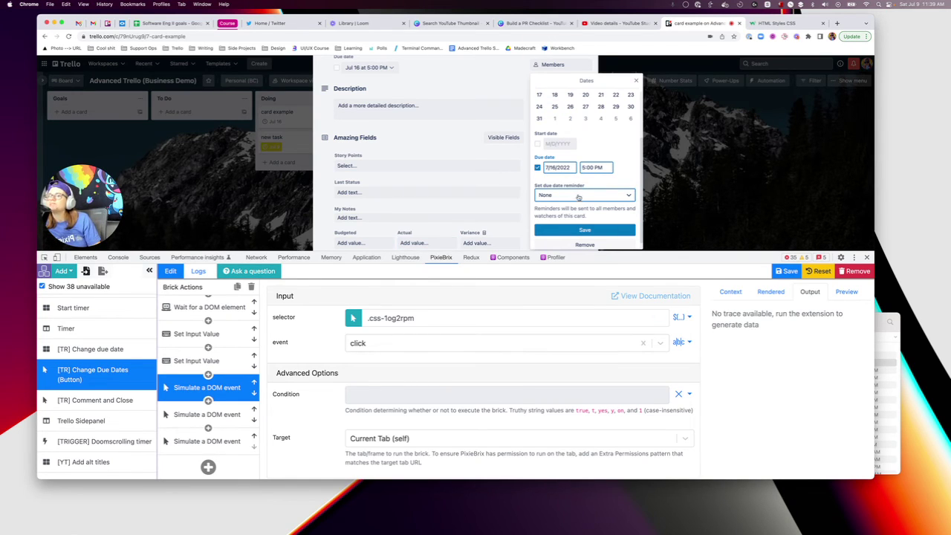
Examine the third Simulate a DOM event brick's selector and event against the same due date reminder dropdown.
click(194, 416)
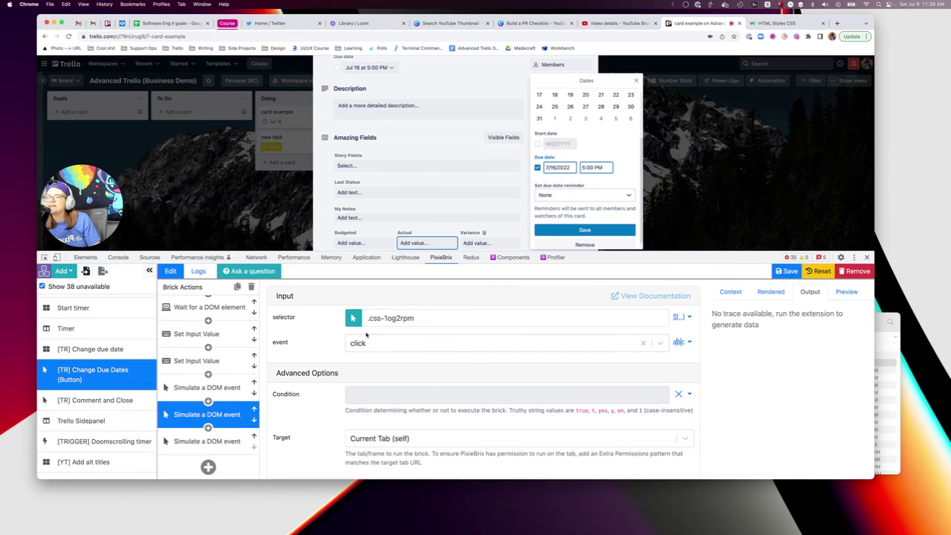
click(565, 195)
click(556, 196)
Examine the last Simulate a DOM event brick, which targets the Dates dialog's save button, and look over the whole brick sequence.
click(201, 441)
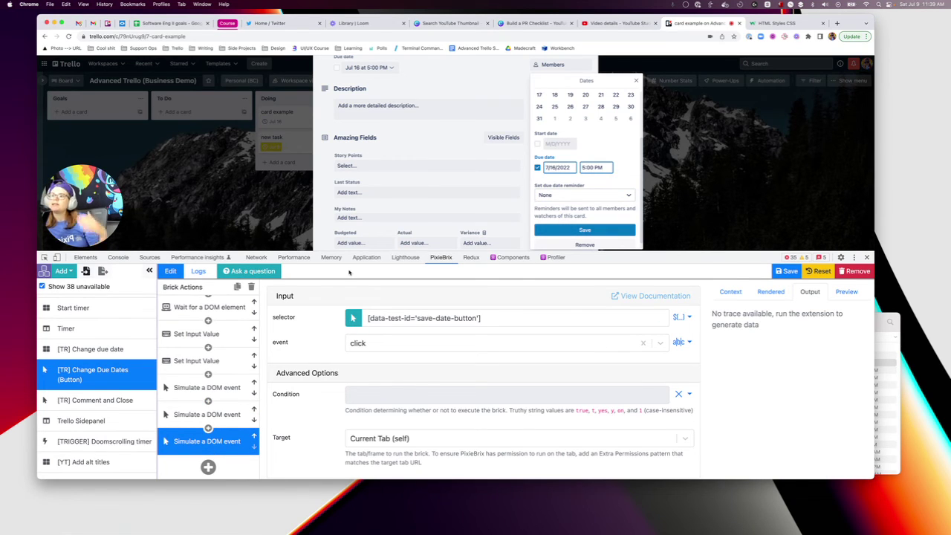
scroll(208, 375, up, 3)
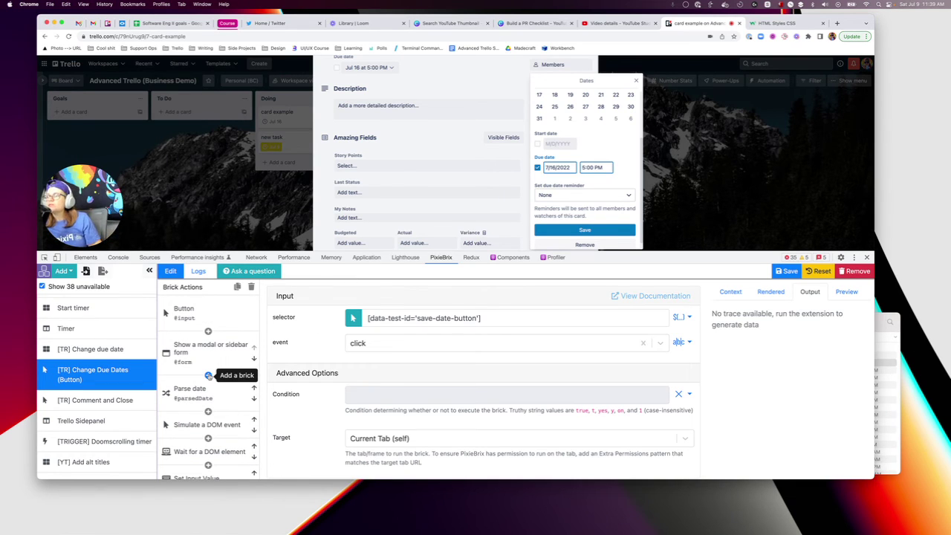
scroll(209, 375, down, 5)
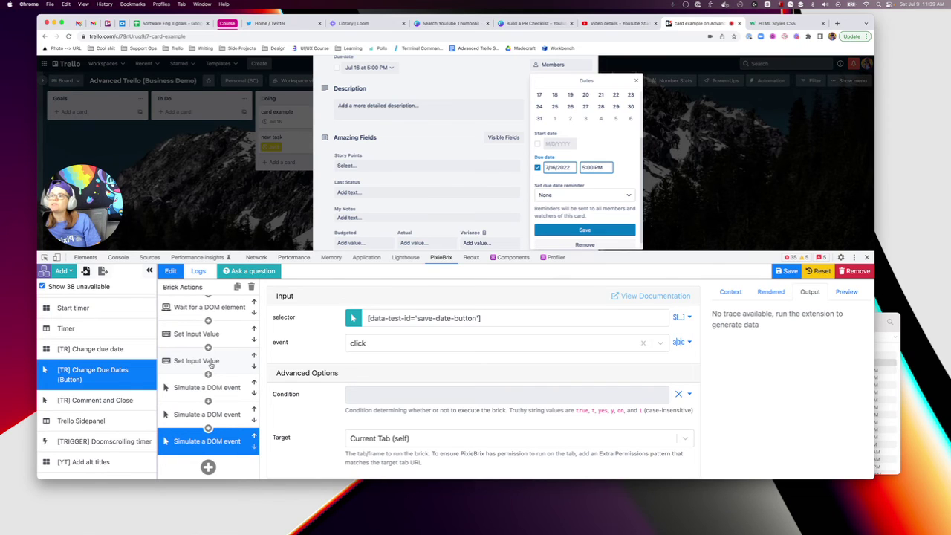
scroll(210, 364, up, 5)
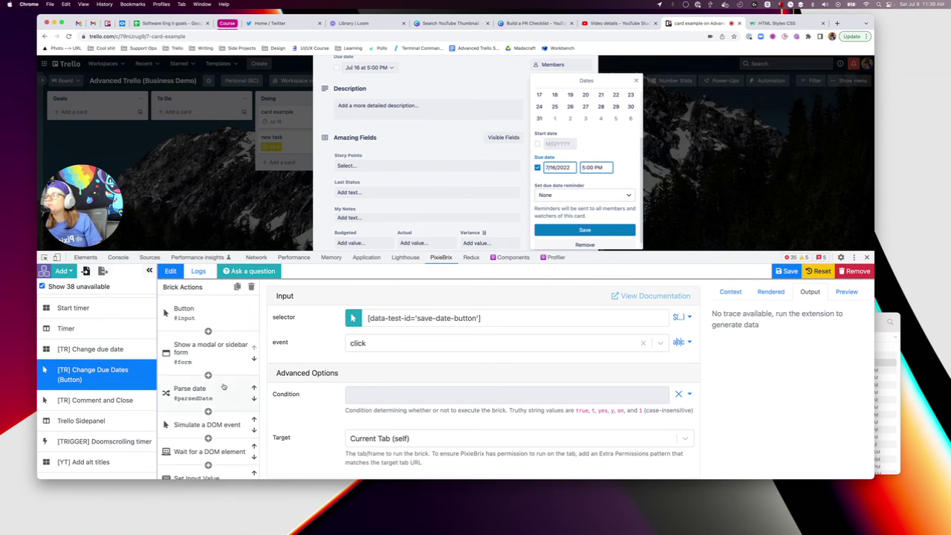
scroll(198, 366, down, 3)
scroll(198, 366, up, 2)
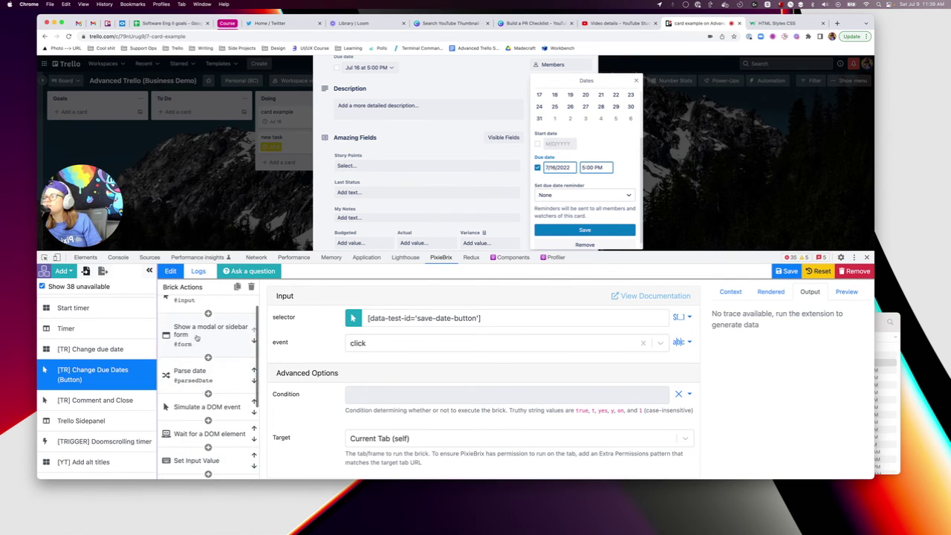
scroll(187, 367, down, 1)
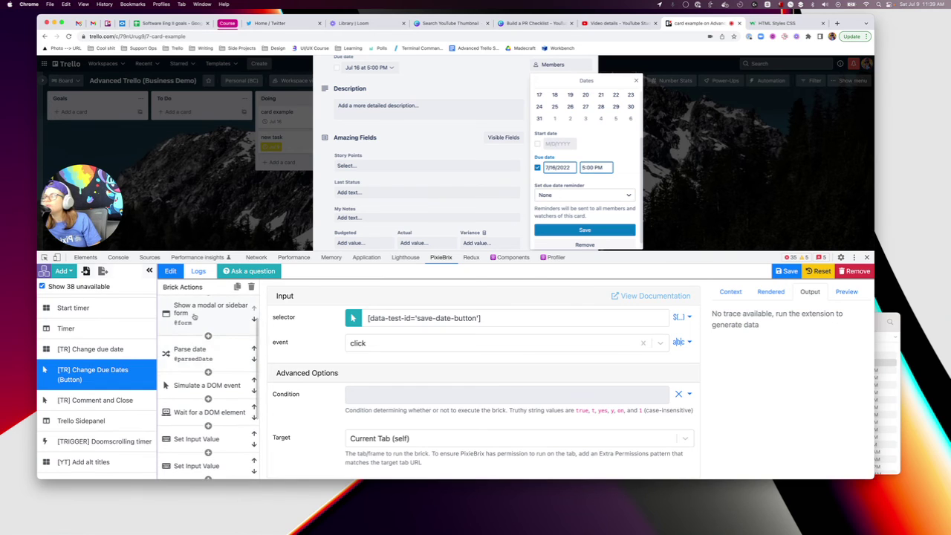
scroll(190, 399, up, 2)
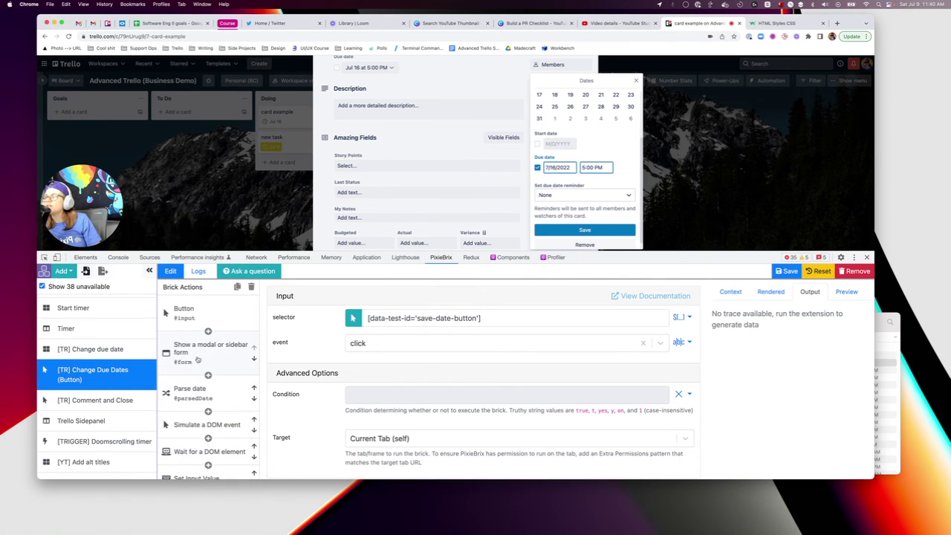
Examine the modal form brick's new due date field, its dropdown options, submit button text and location.
click(202, 350)
scroll(281, 381, down, 4)
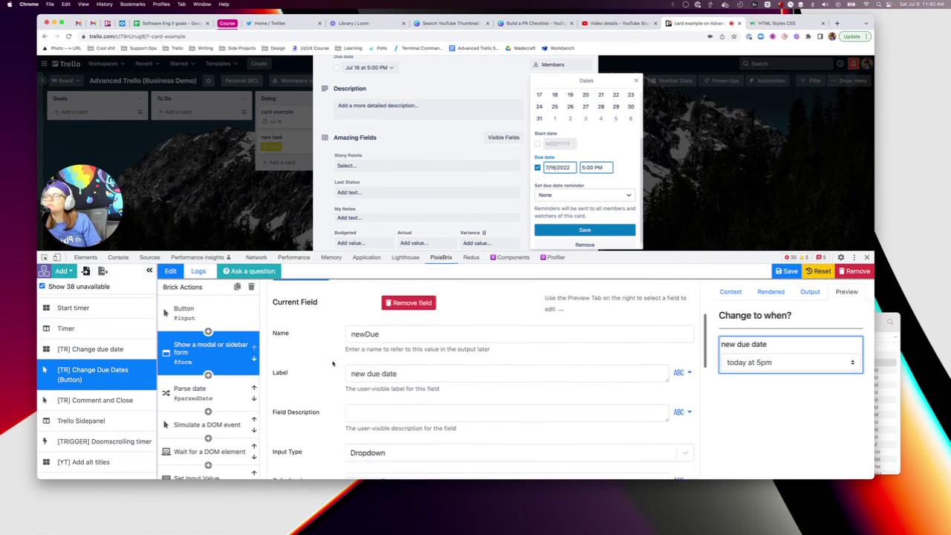
scroll(346, 361, down, 5)
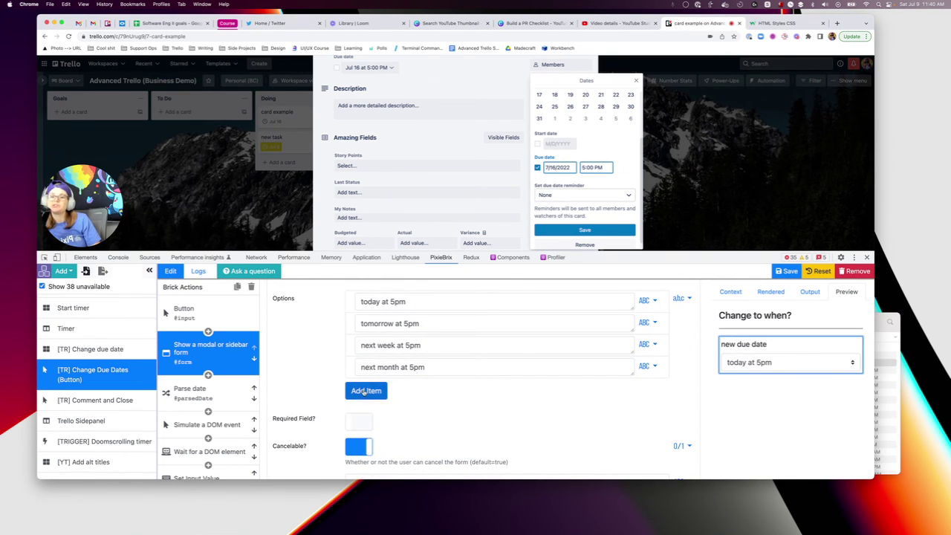
scroll(429, 392, down, 2)
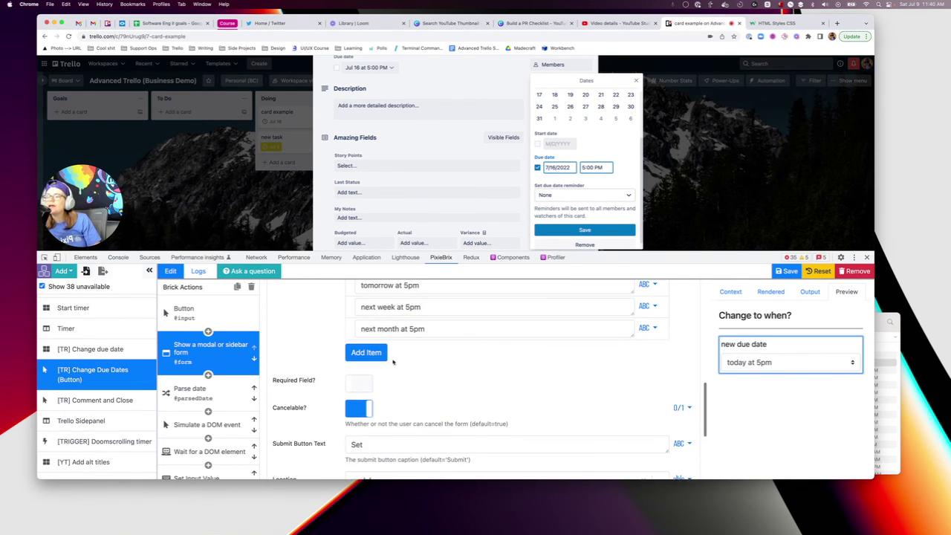
click(655, 328)
click(454, 356)
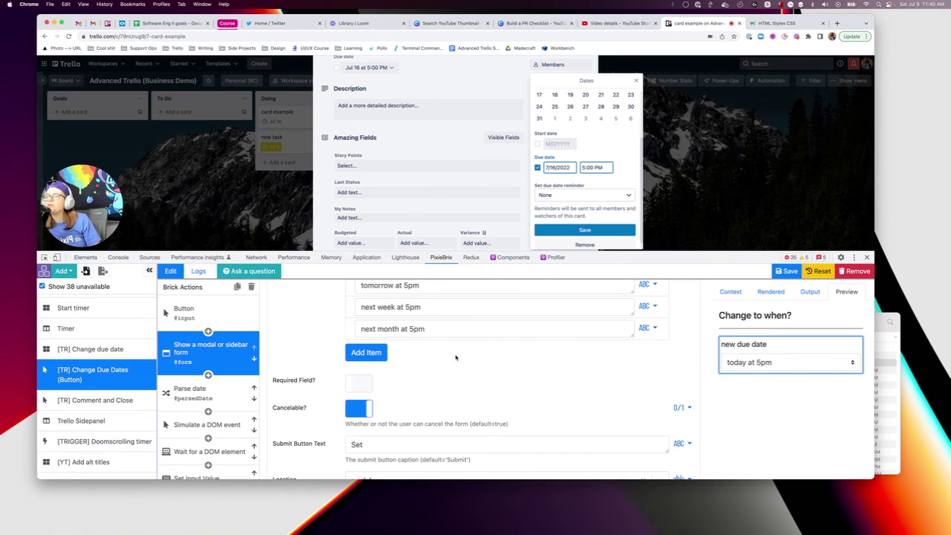
scroll(455, 357, down, 5)
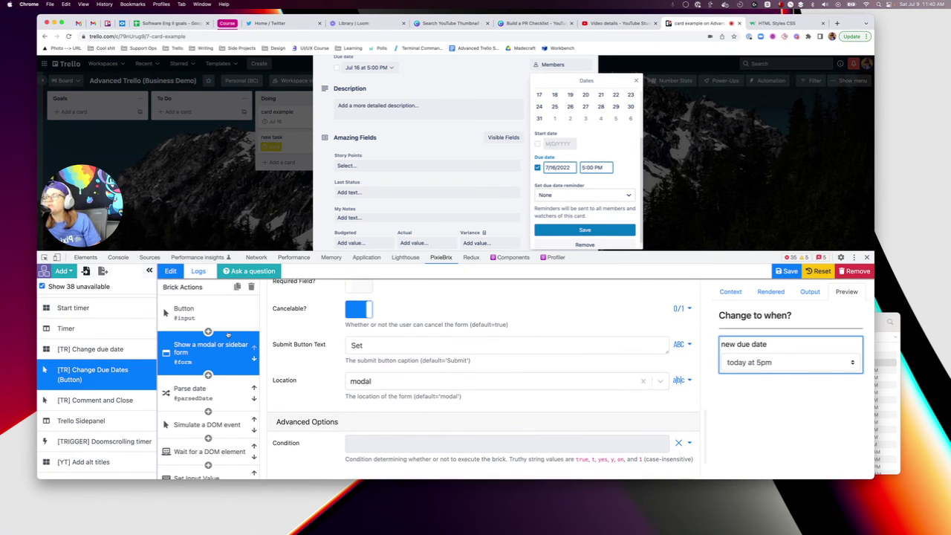
Review the order of the bricks that follow the modal form in the button action.
scroll(224, 334, down, 2)
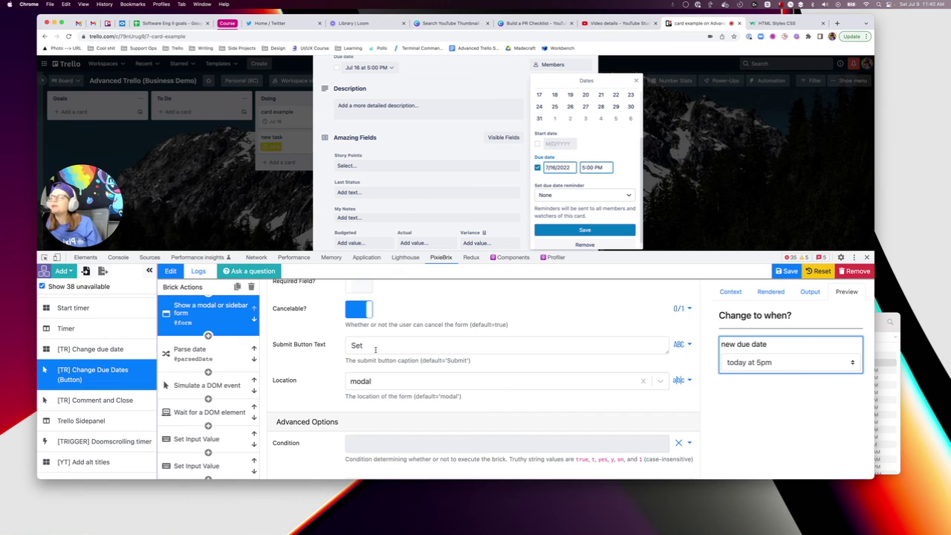
scroll(228, 359, down, 1)
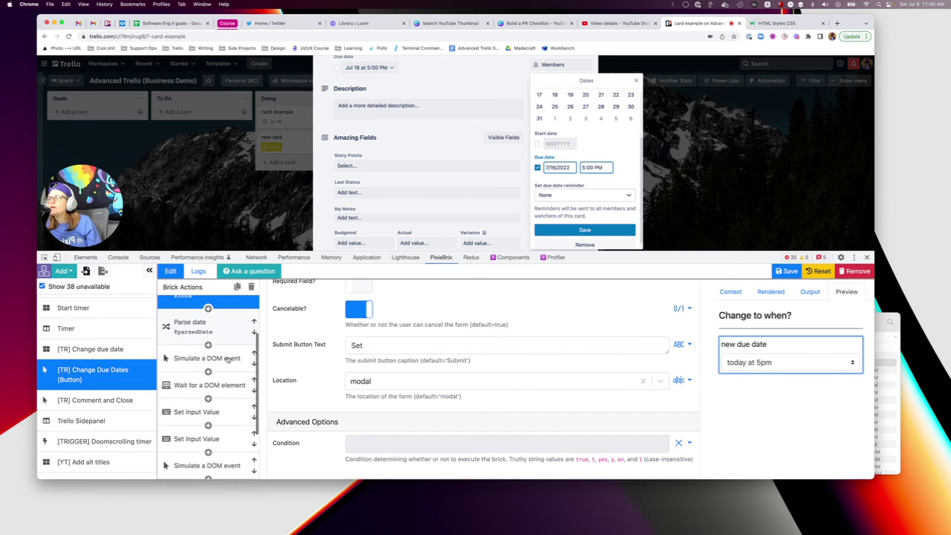
scroll(228, 359, up, 2)
scroll(228, 359, up, 1)
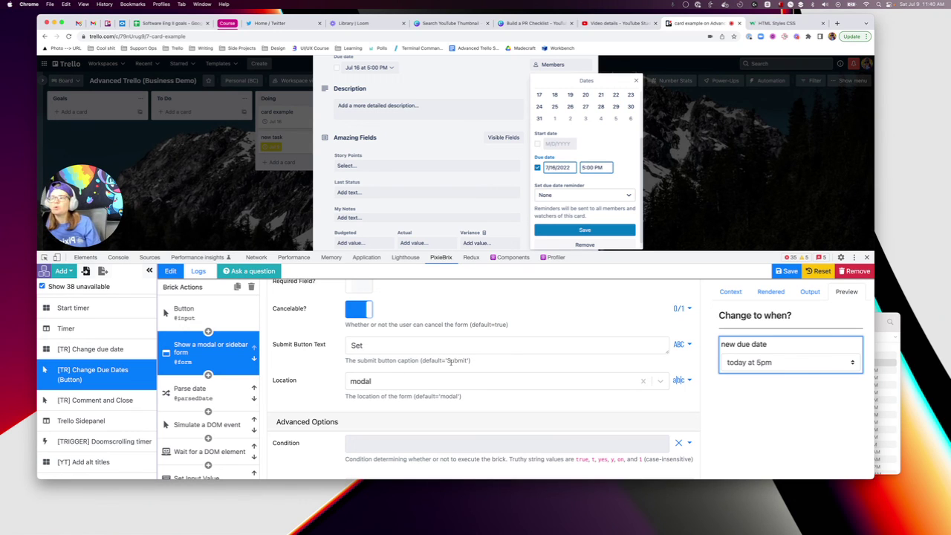
scroll(187, 338, down, 5)
scroll(193, 335, up, 5)
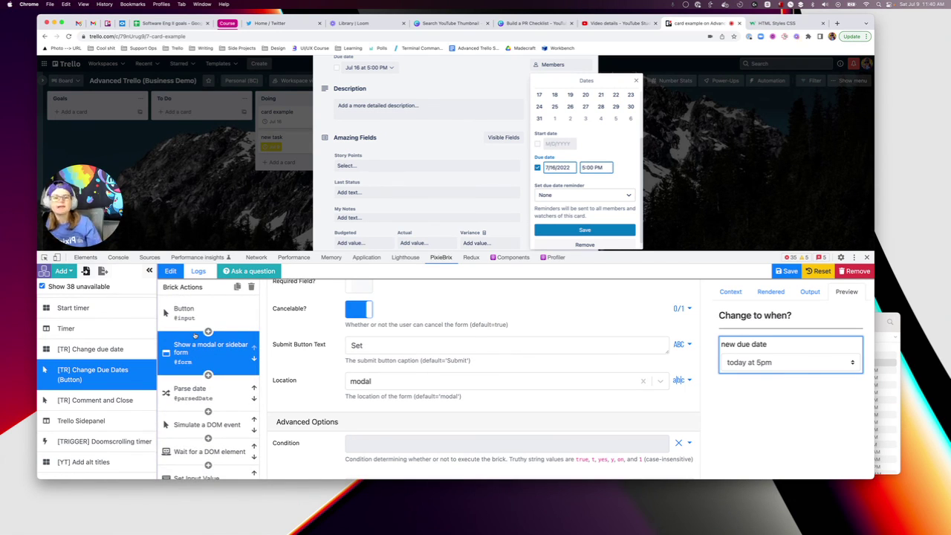